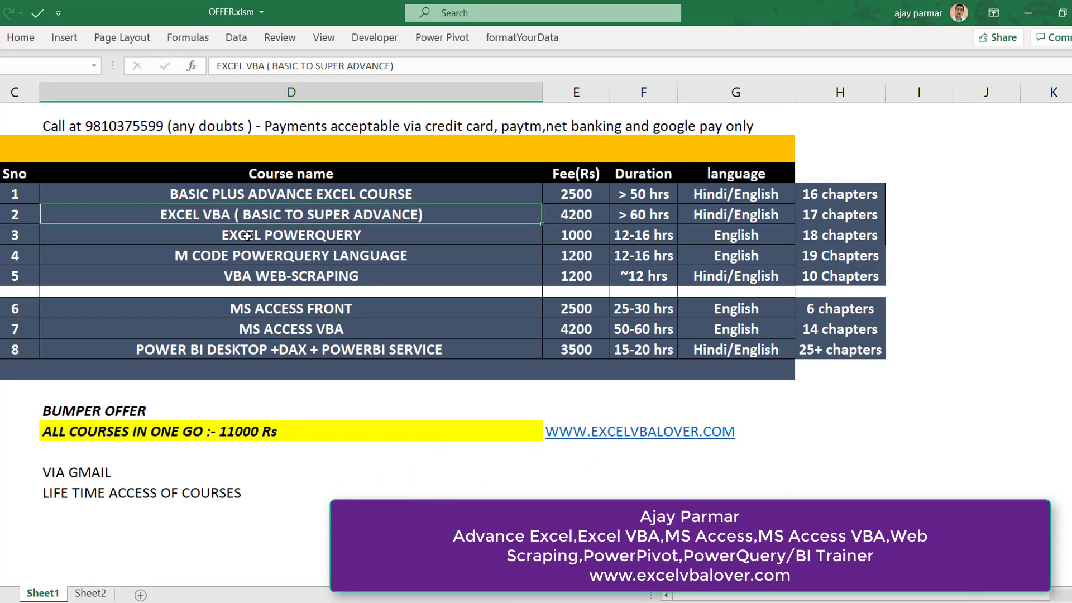
Review the course list with its fees and the bumper offer covering all courses.
click(247, 235)
click(256, 322)
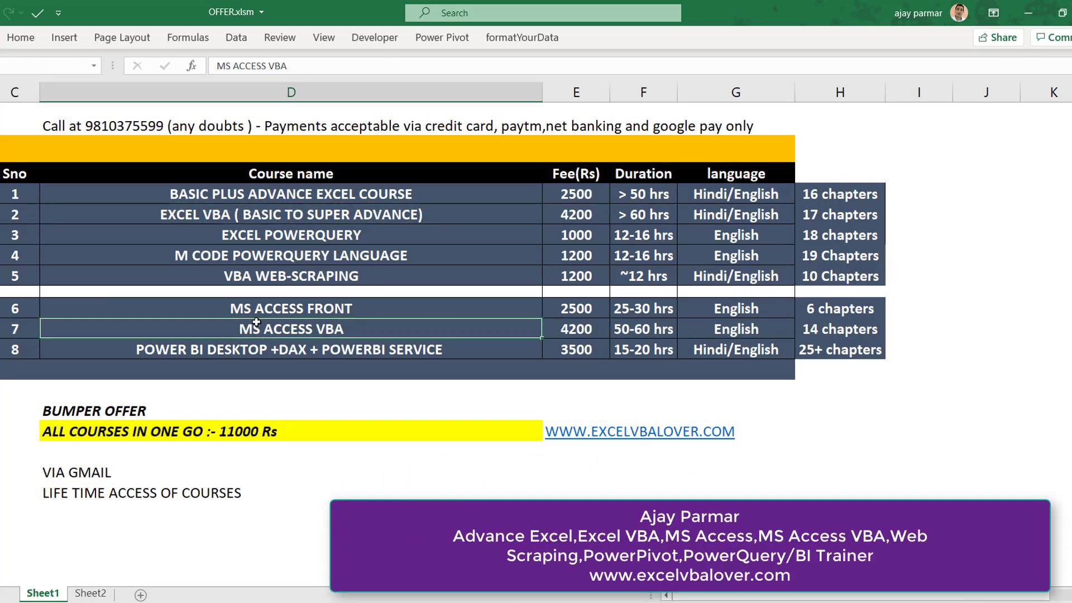
click(206, 202)
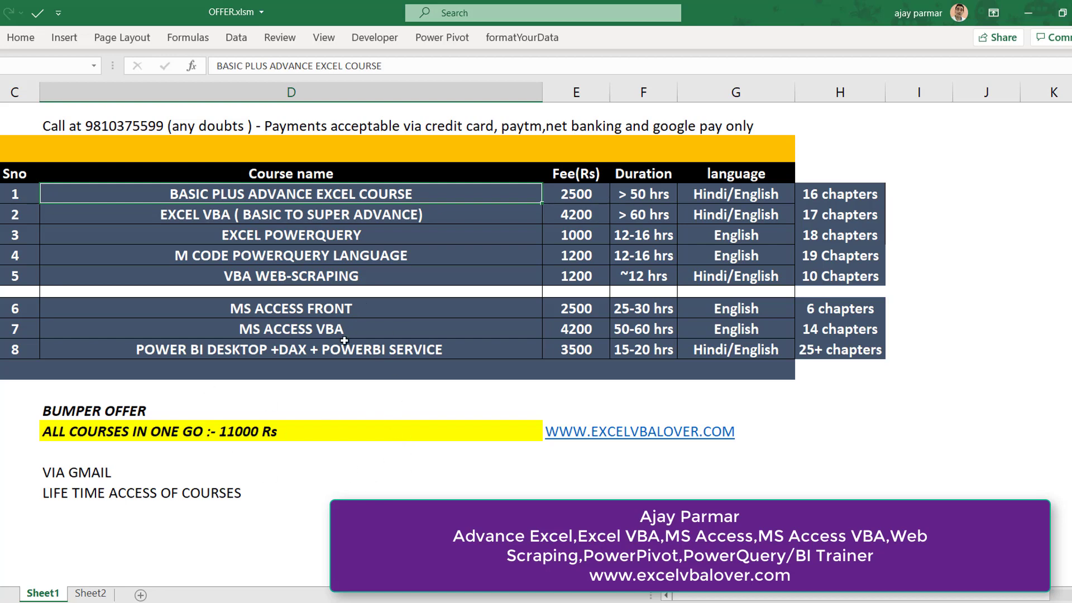
click(354, 439)
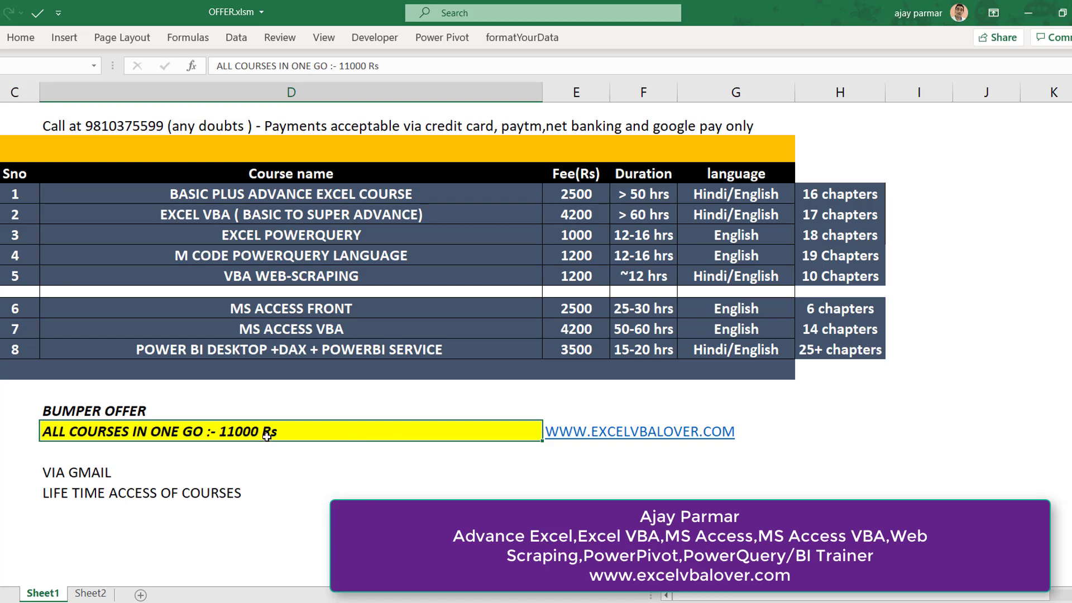
click(264, 200)
click(266, 228)
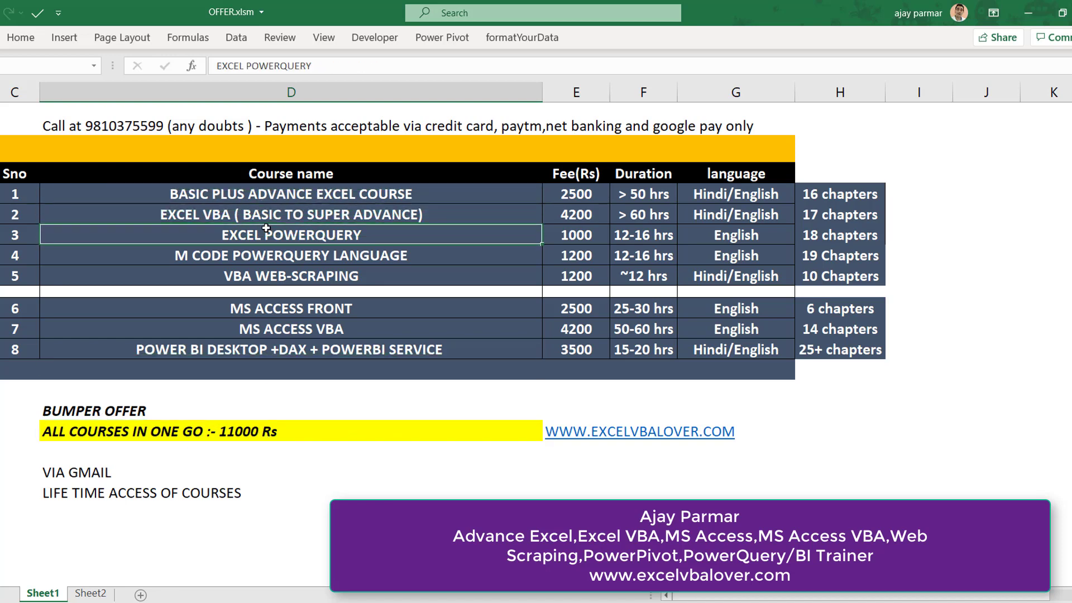
click(211, 434)
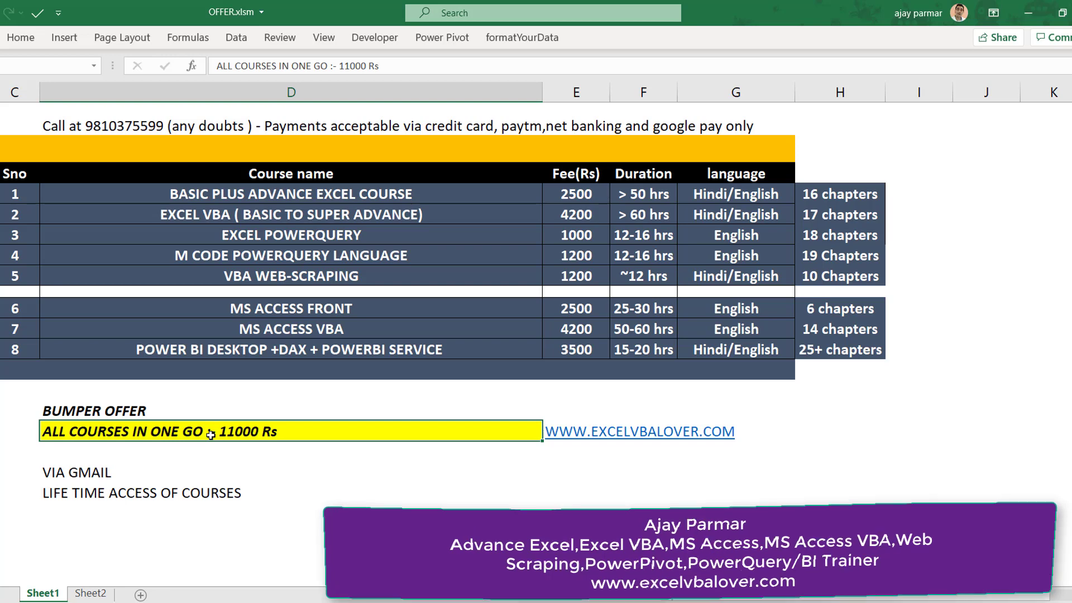
click(335, 207)
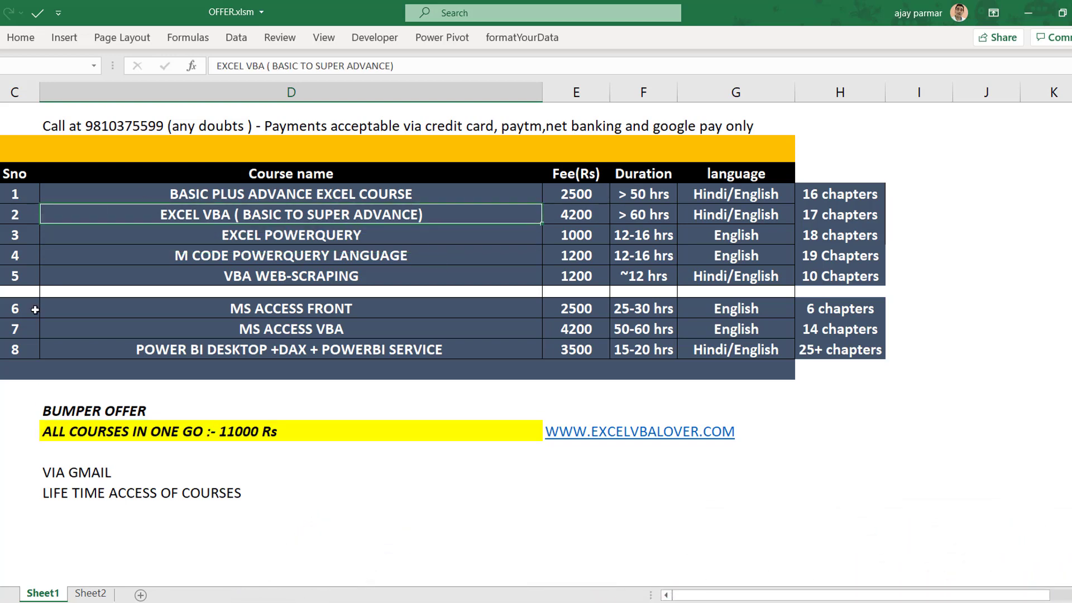
click(278, 350)
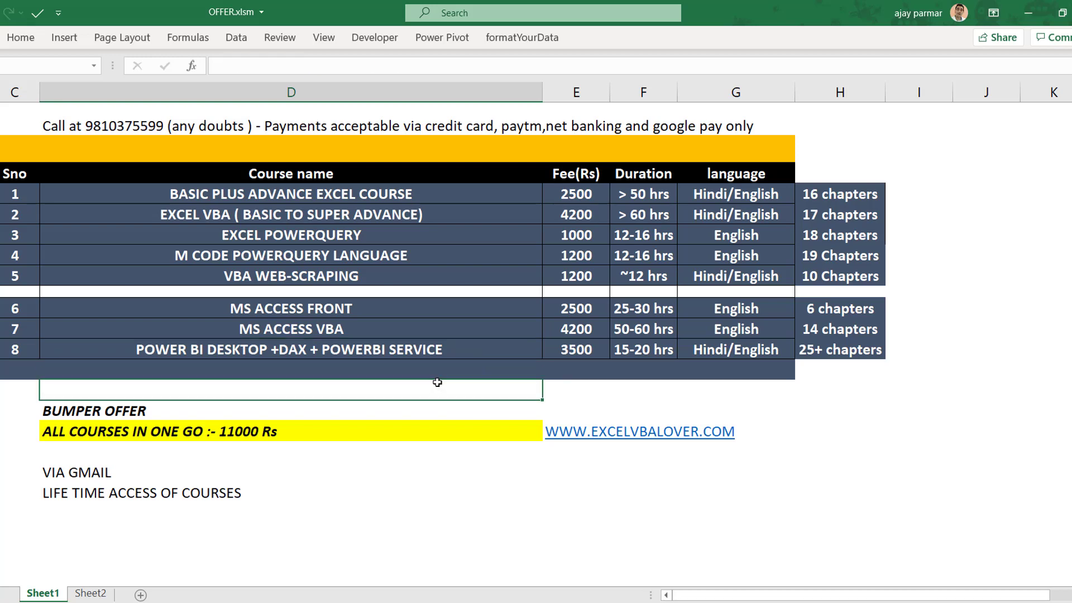
click(563, 358)
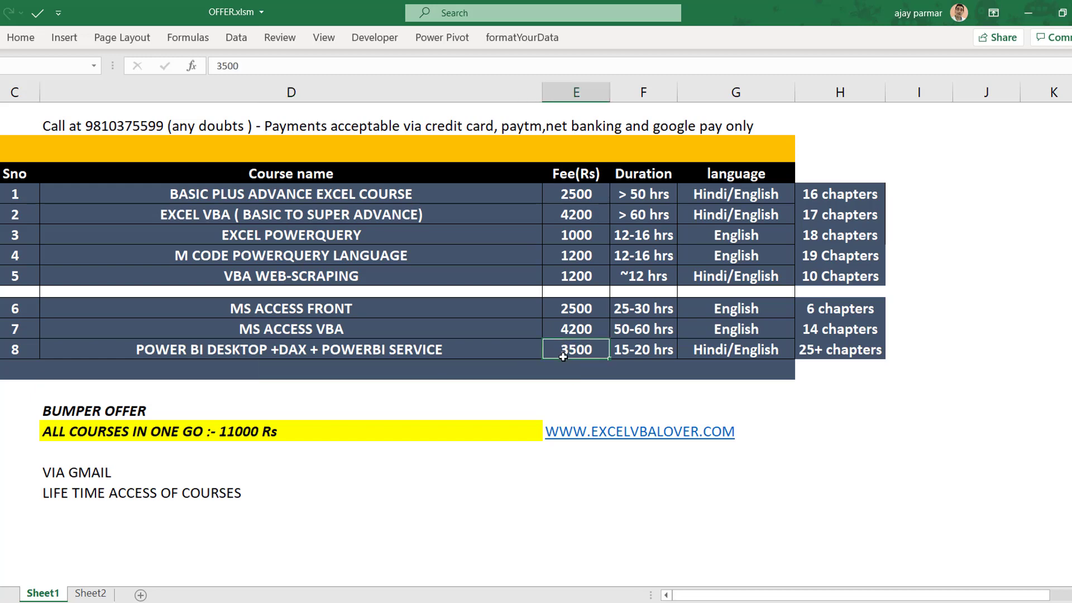
click(200, 219)
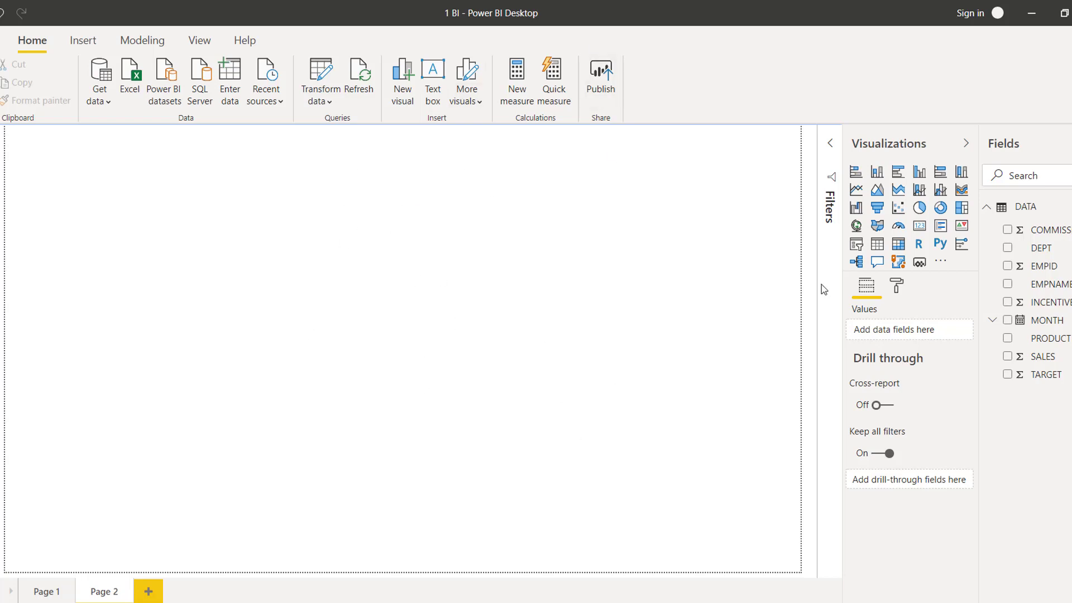
In Power BI Desktop, add a table visual to the blank Page 2, enlarged and placed in the canvas's left half.
click(877, 250)
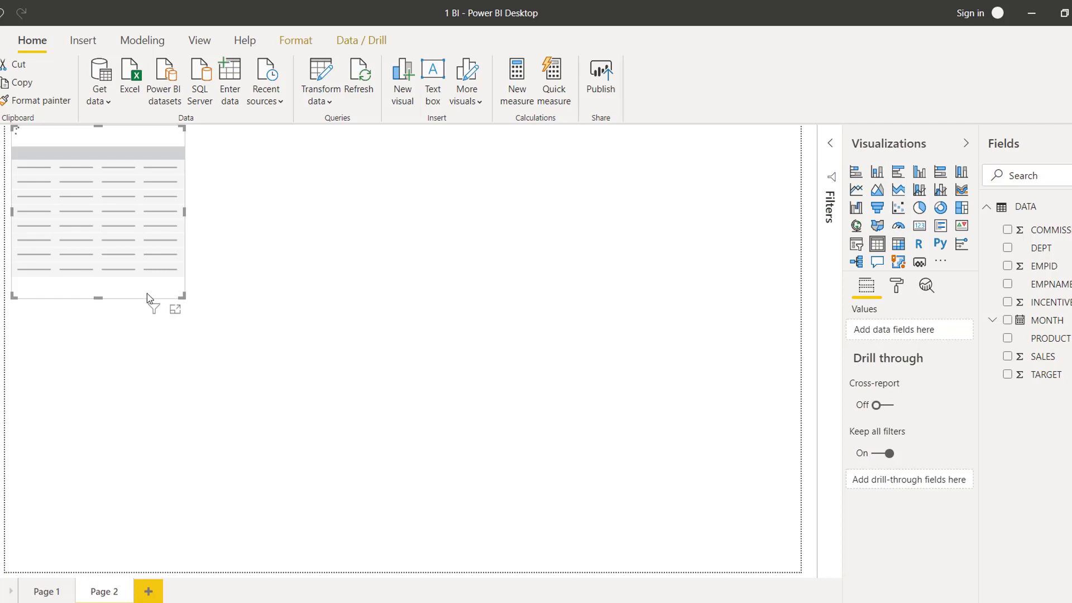
drag(148, 299, 230, 430)
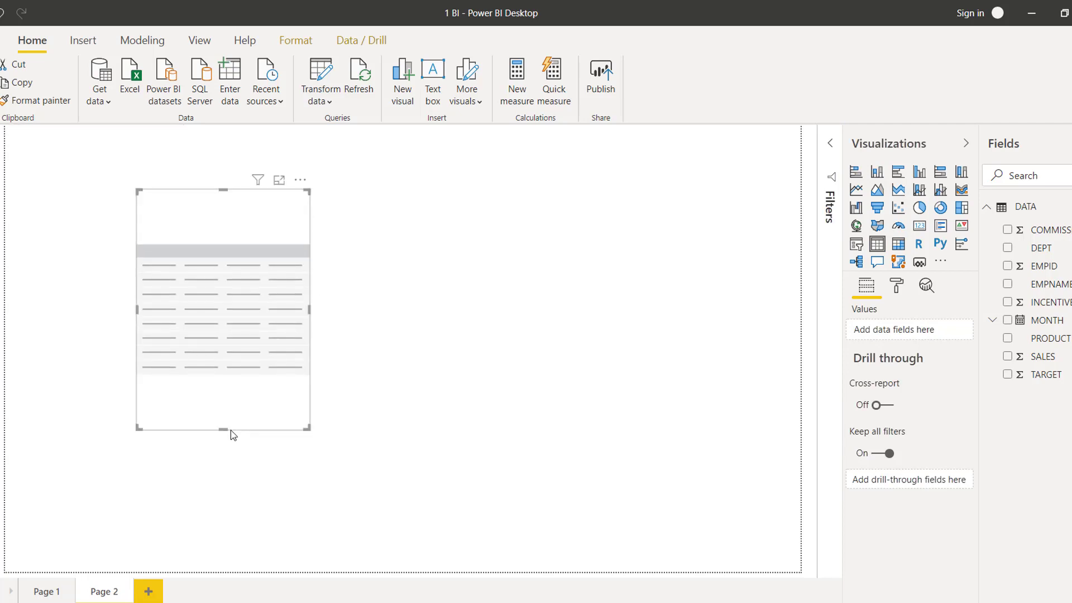
drag(311, 310, 425, 308)
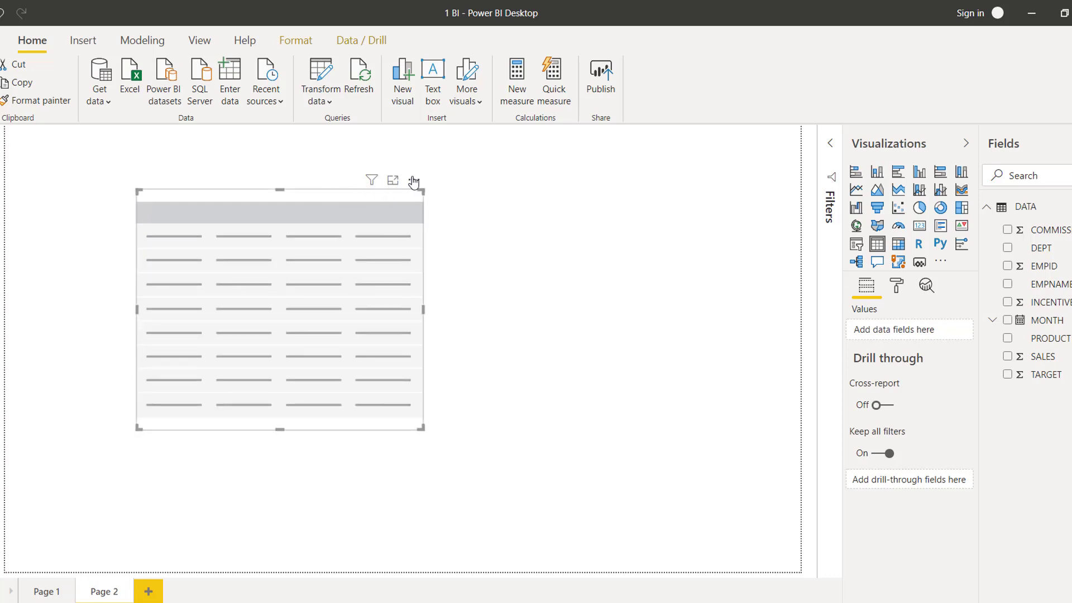
drag(411, 180, 353, 202)
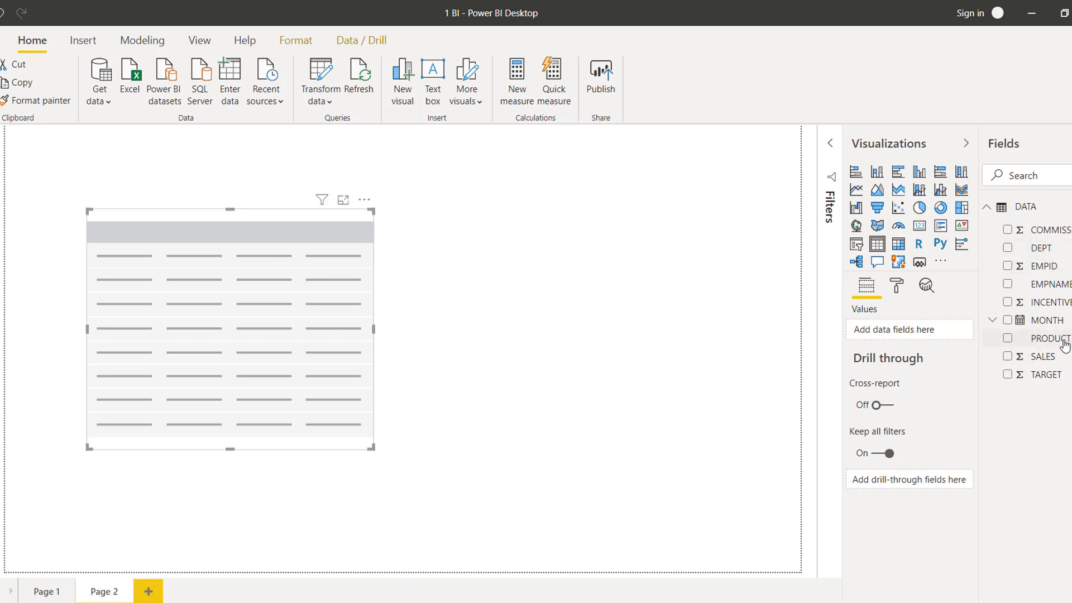
Add the PRODUCT and SALES fields from the DATA table to the table visual's values.
drag(1064, 345, 897, 332)
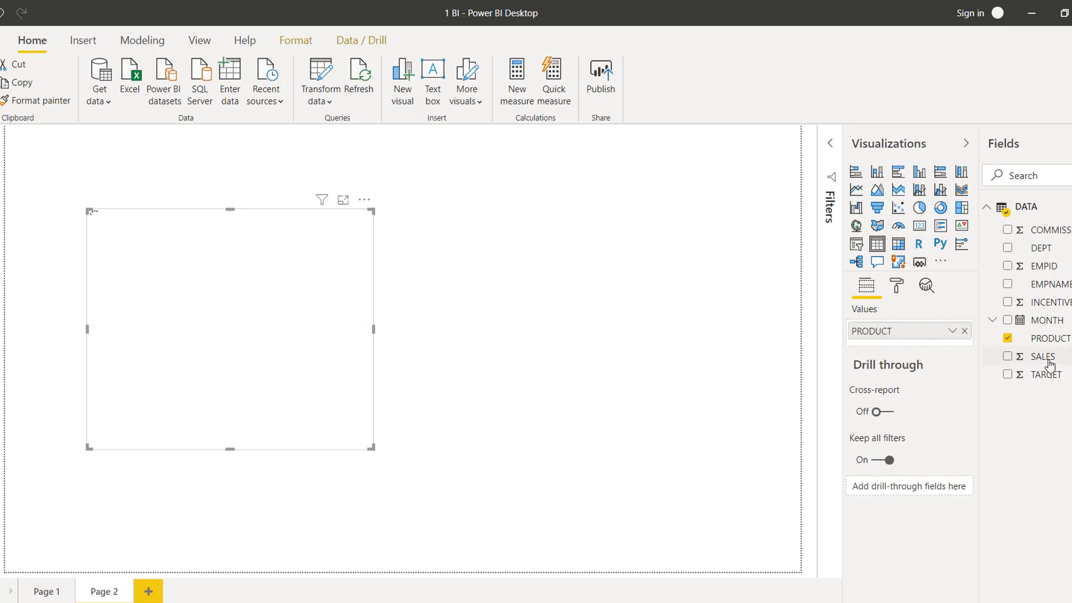
drag(1050, 364, 882, 351)
drag(1049, 364, 921, 346)
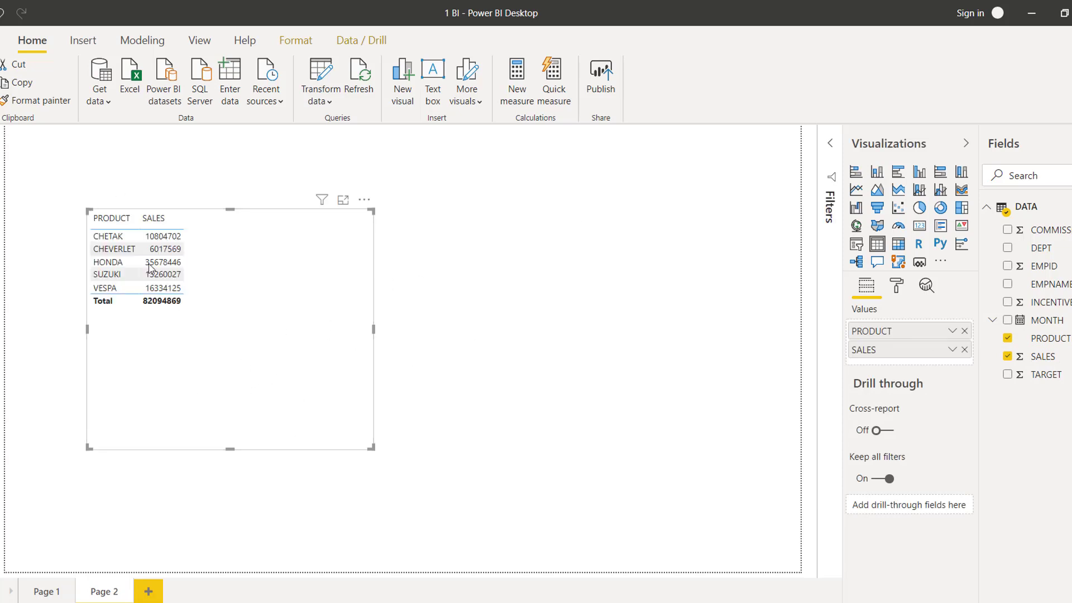
Apply the Alternating rows style to the product sales table visual.
click(897, 287)
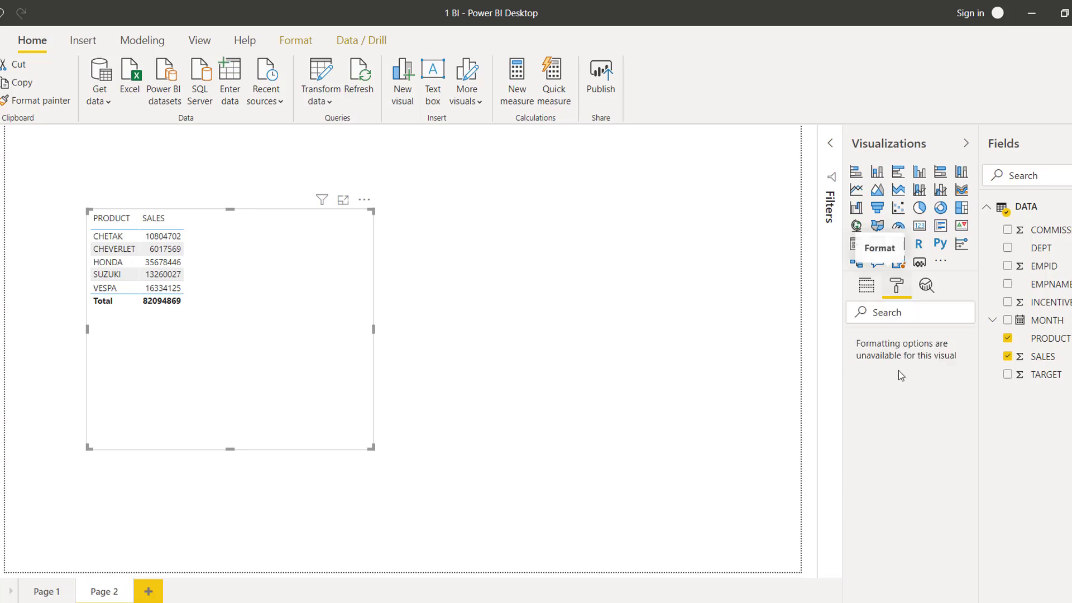
click(888, 297)
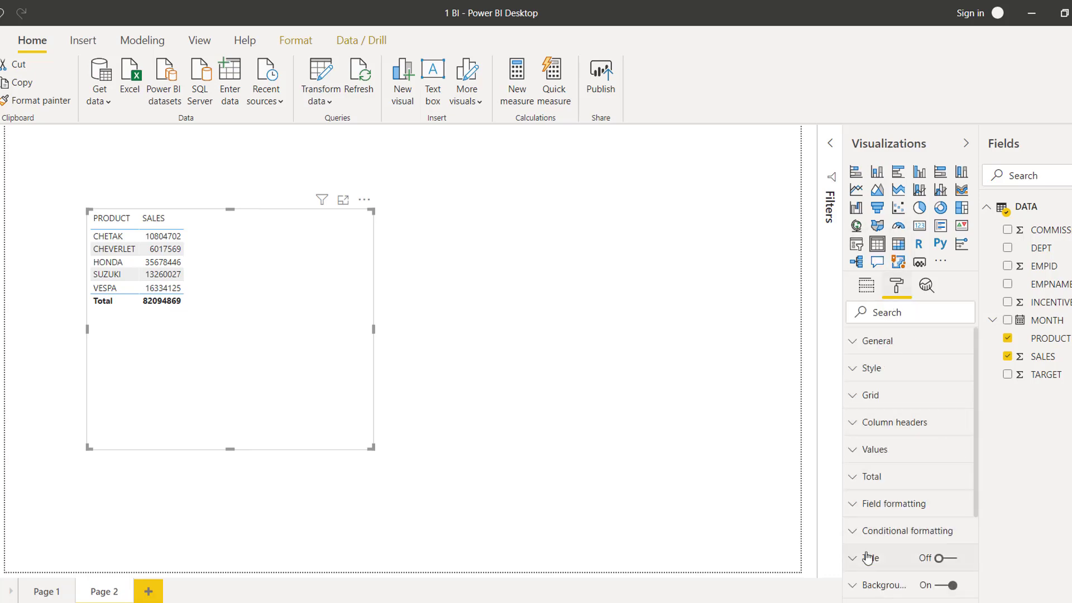
click(854, 427)
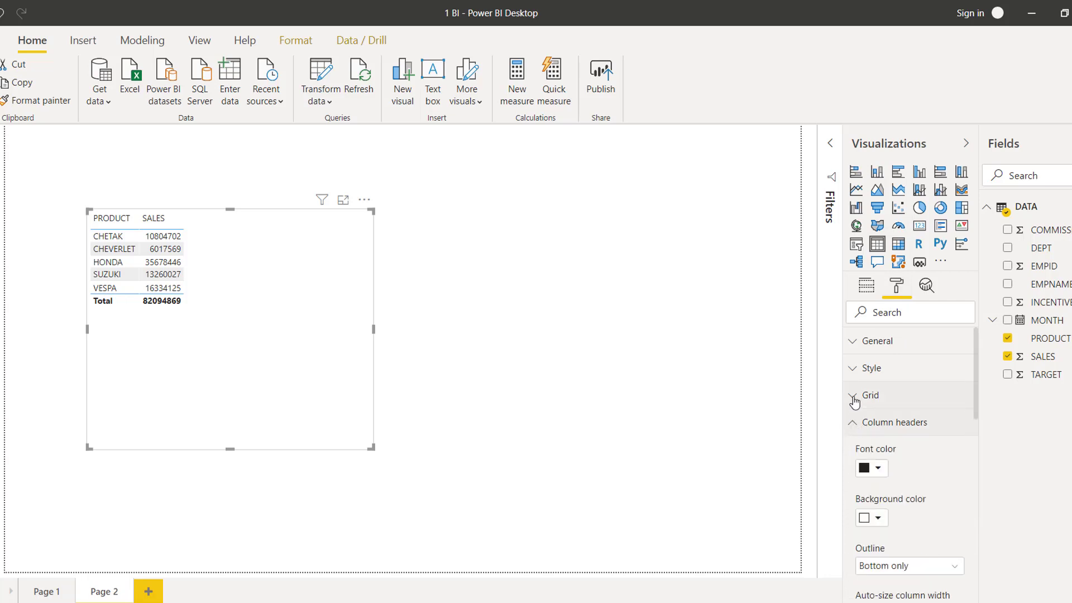
click(854, 396)
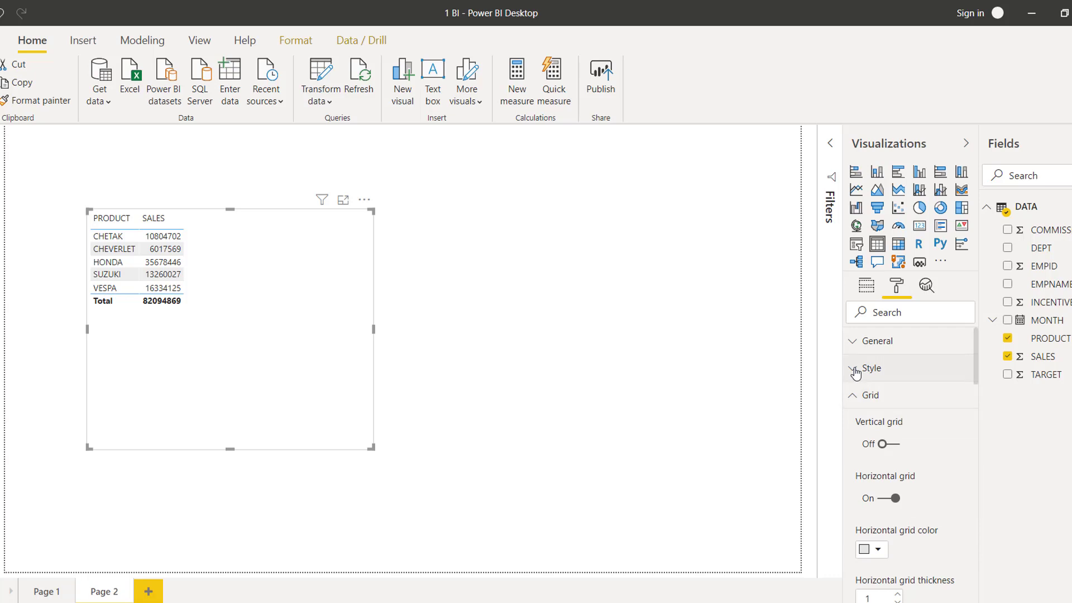
click(853, 369)
click(921, 413)
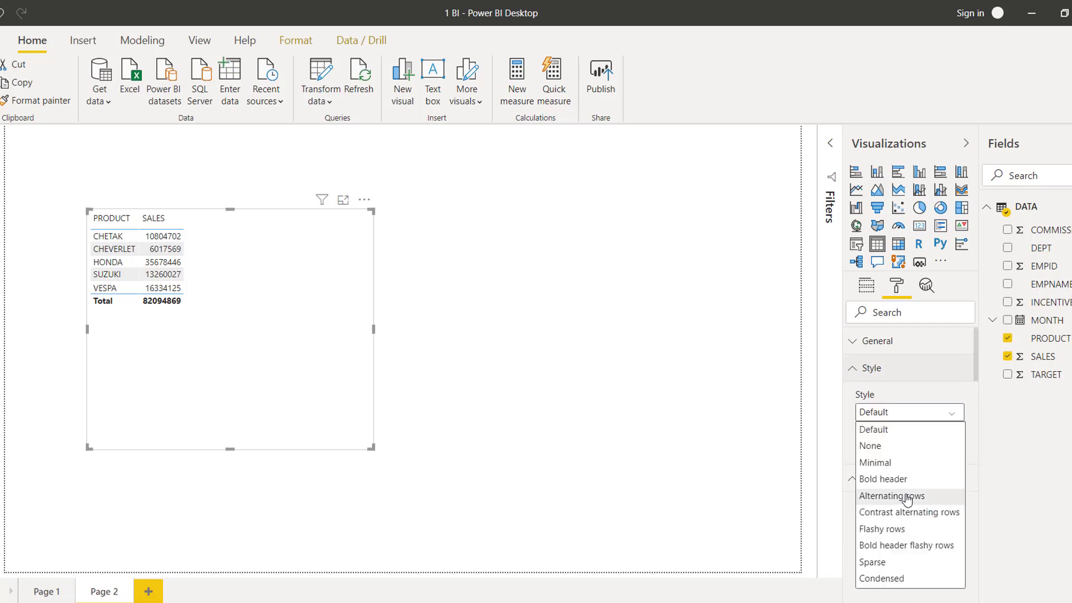
click(903, 496)
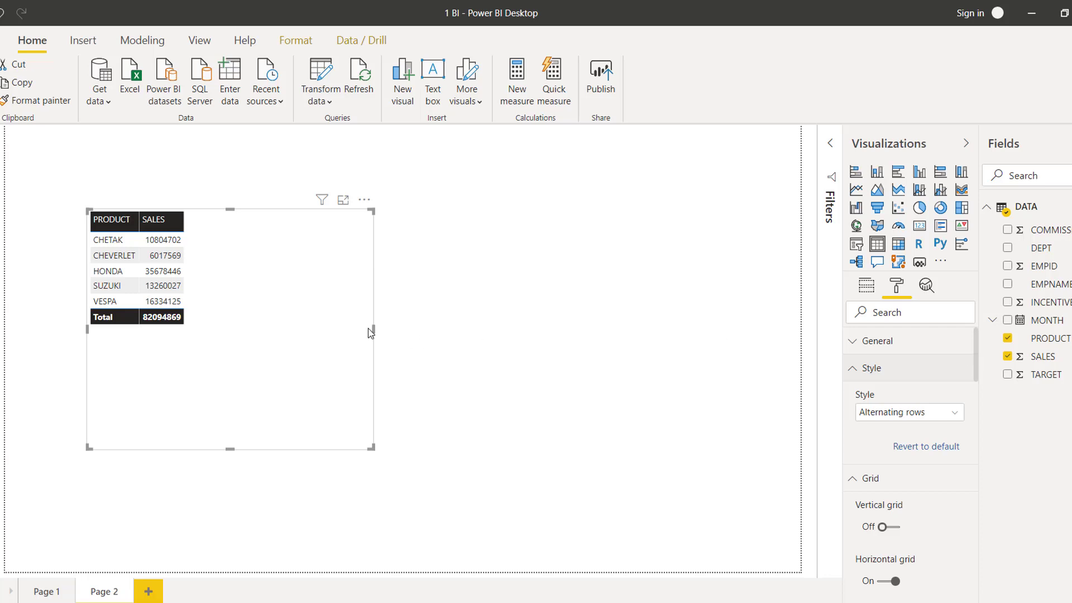
Widen the table visual and its PRODUCT column, and move the visual slightly lower on the page.
drag(374, 330, 524, 343)
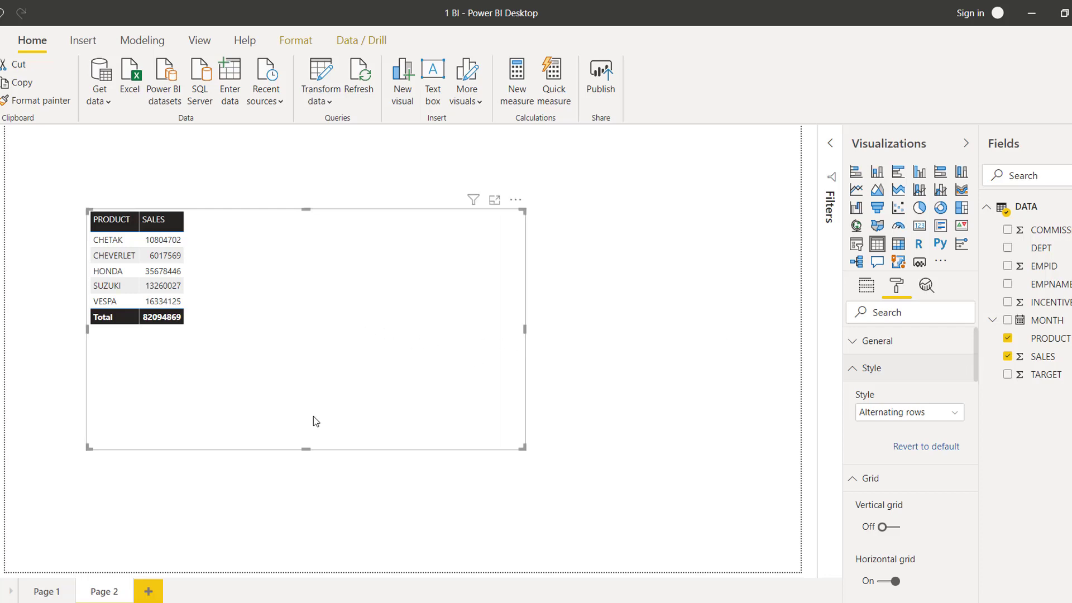
drag(351, 388, 364, 434)
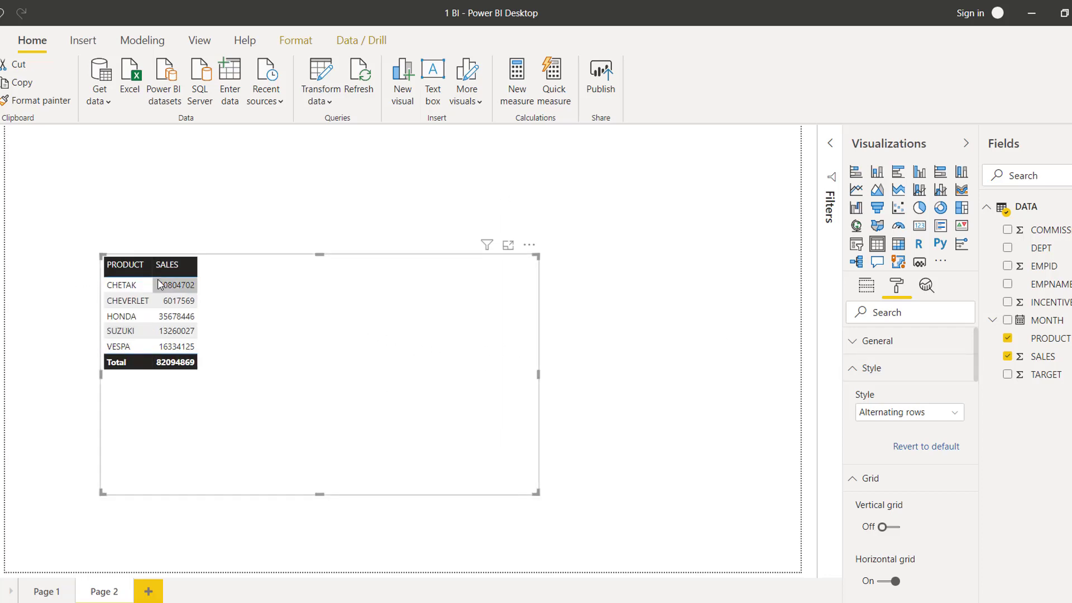
drag(150, 263, 176, 267)
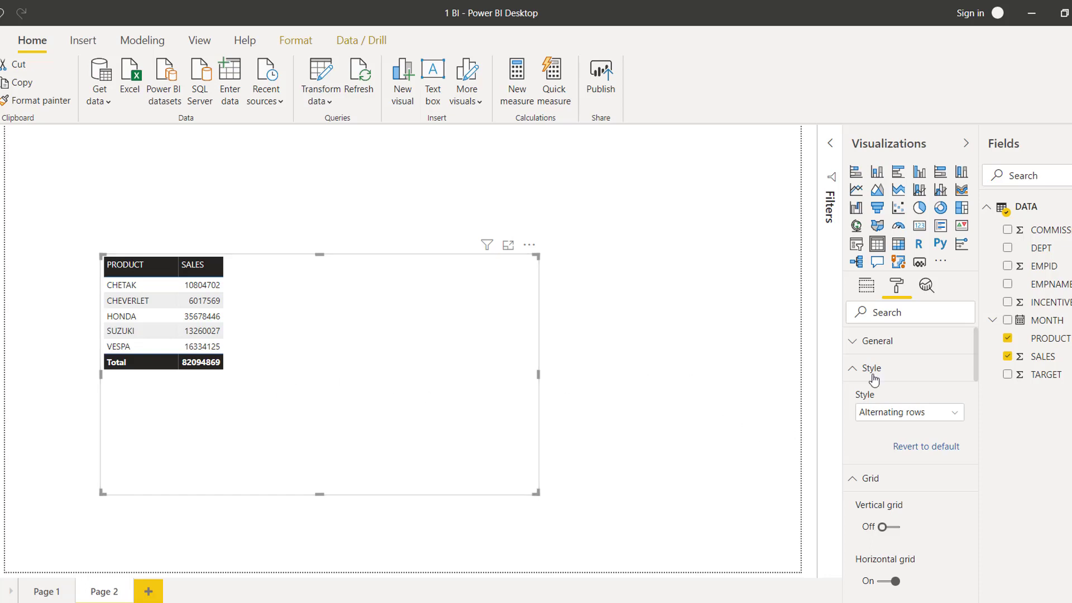
click(853, 371)
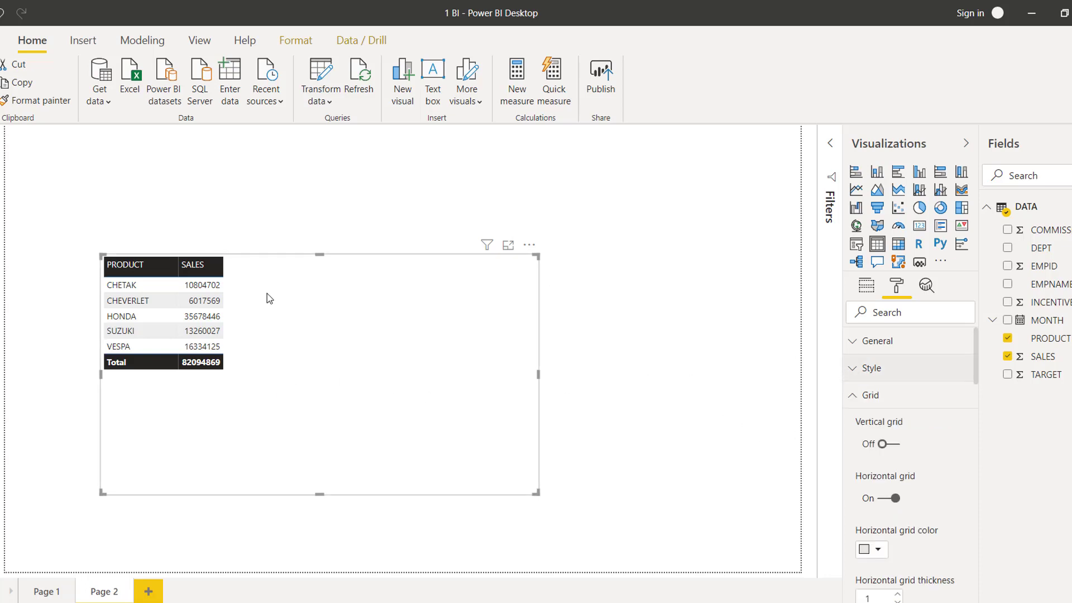
Create a new measure and start its formula with RANKX using DATA as the table argument.
click(515, 100)
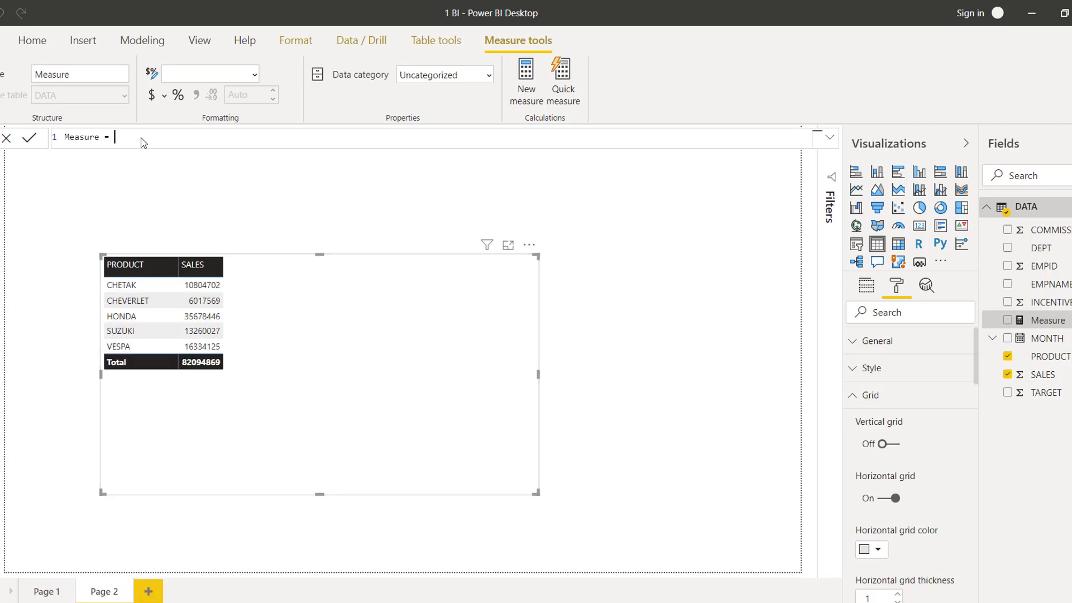
text(rankx)
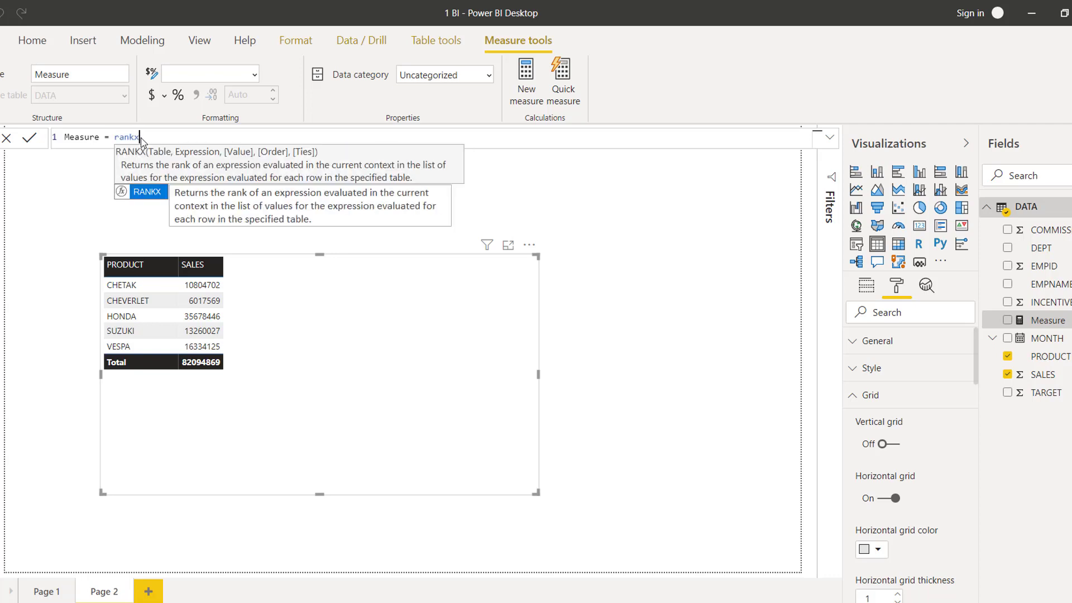
text(()
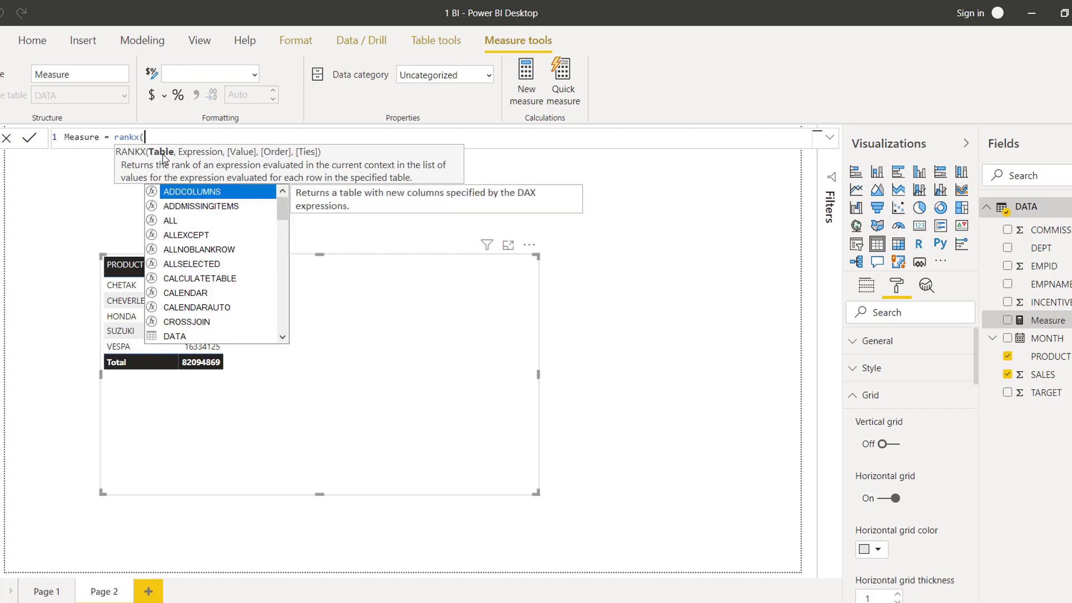
text(data)
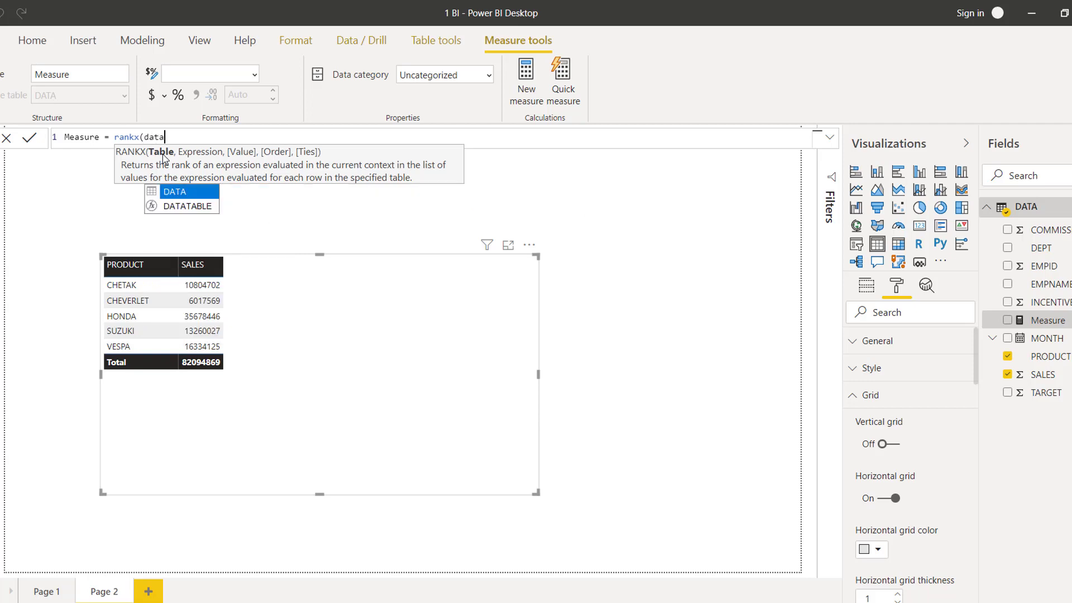
key(Tab)
text(,)
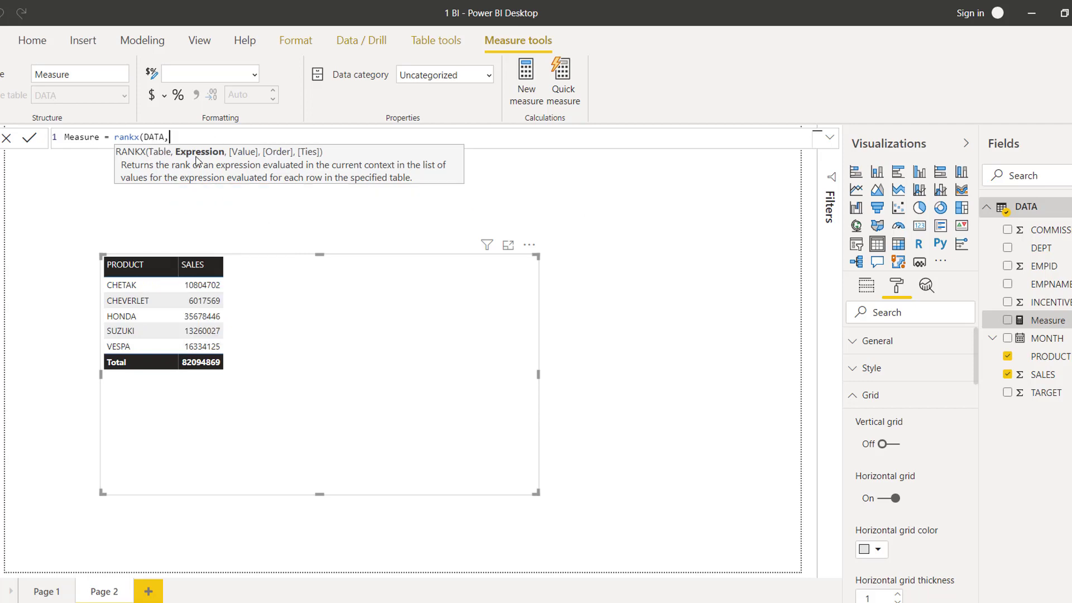
Complete the RANKX formula with DATA[SALES] as expression, an empty value argument and DESC order, and commit it.
text(sales)
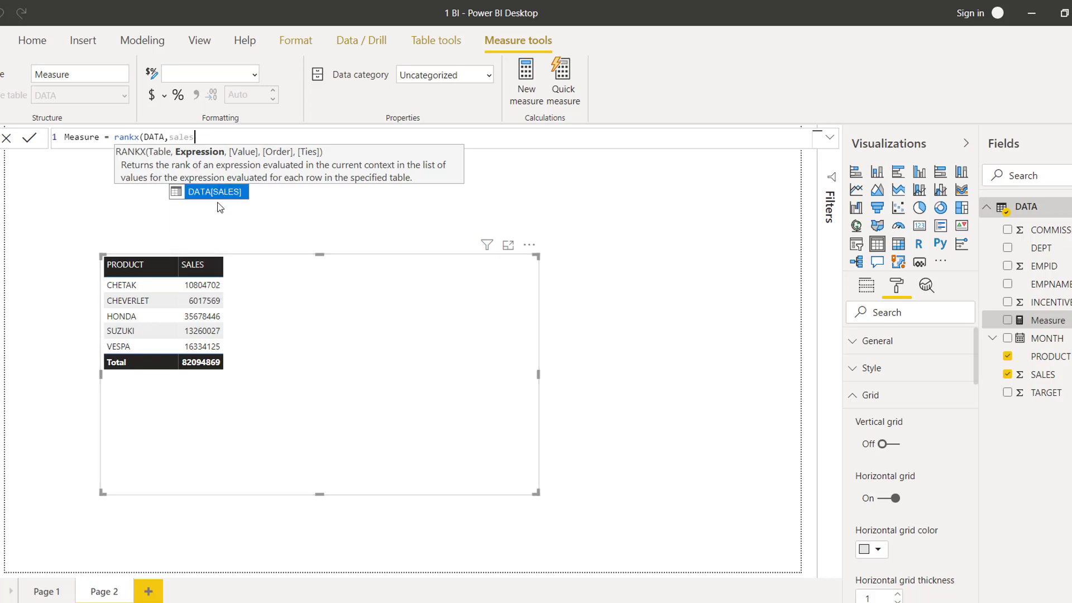
key(Tab)
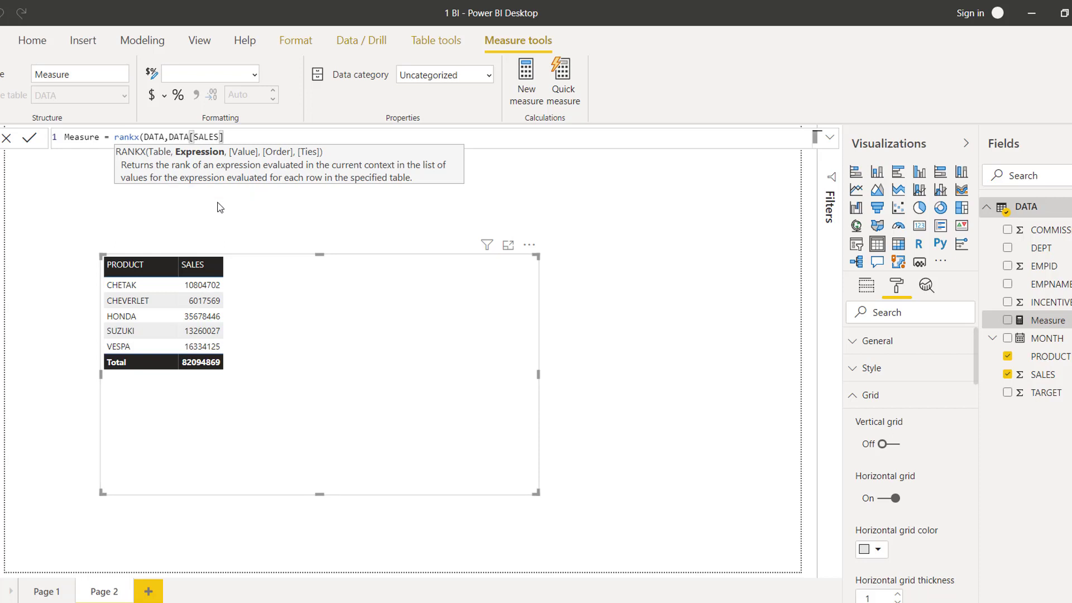
text(,)
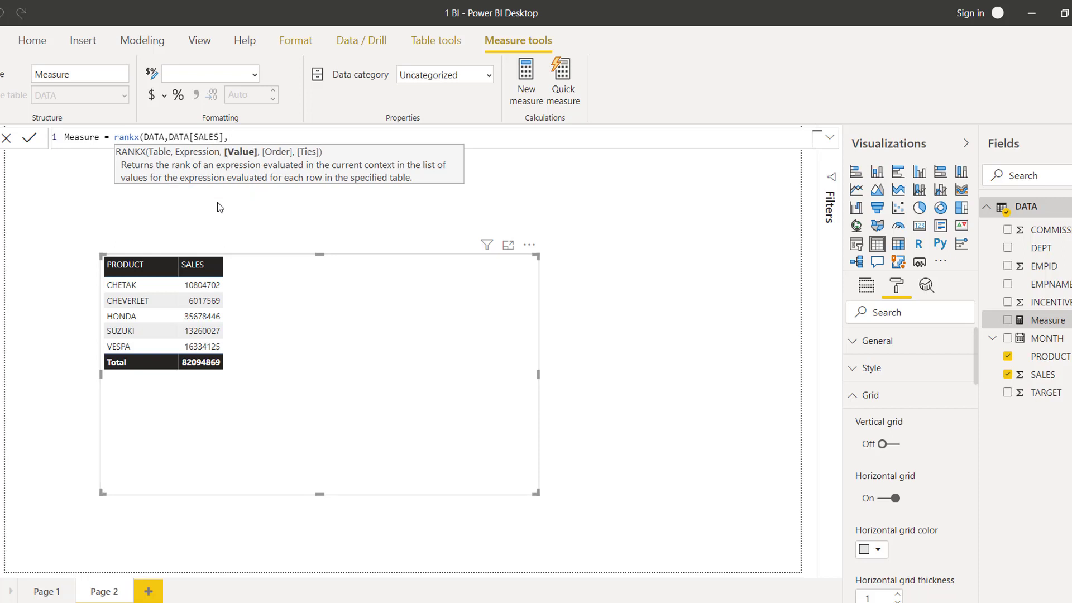
text(,)
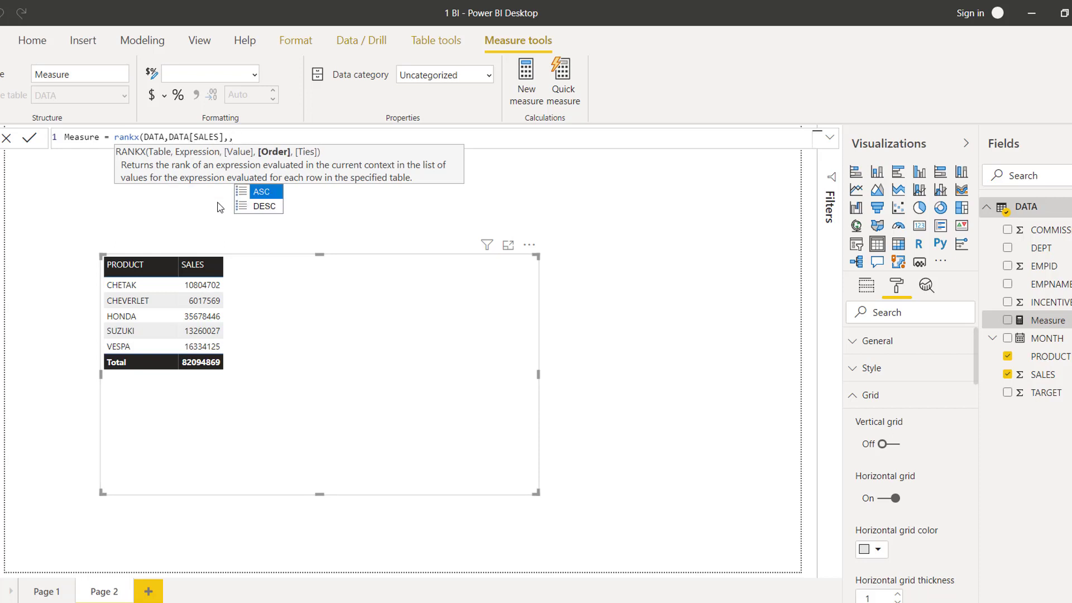
click(273, 208)
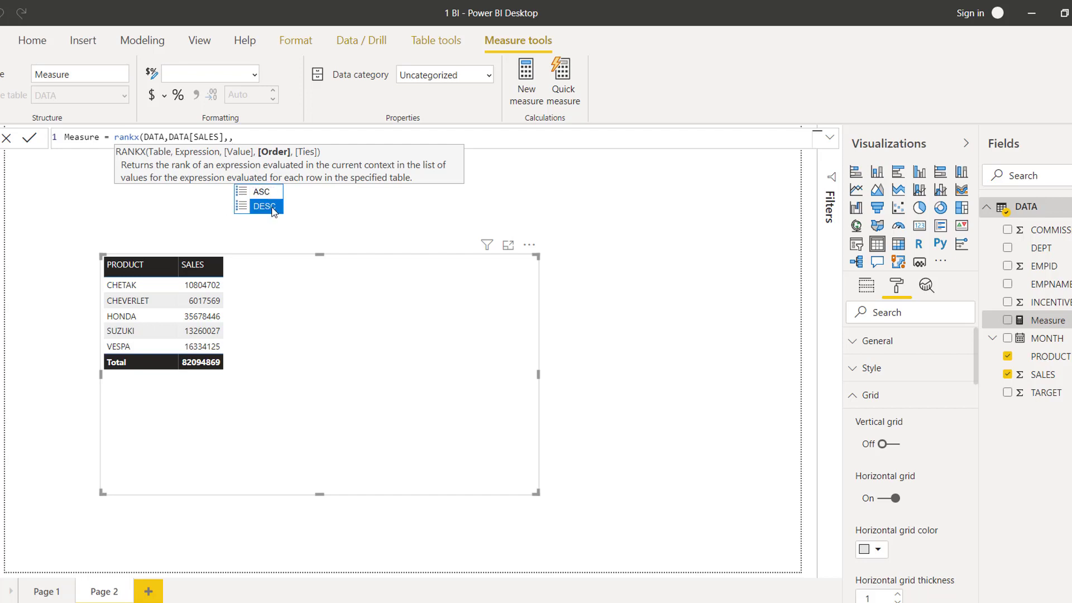
click(274, 208)
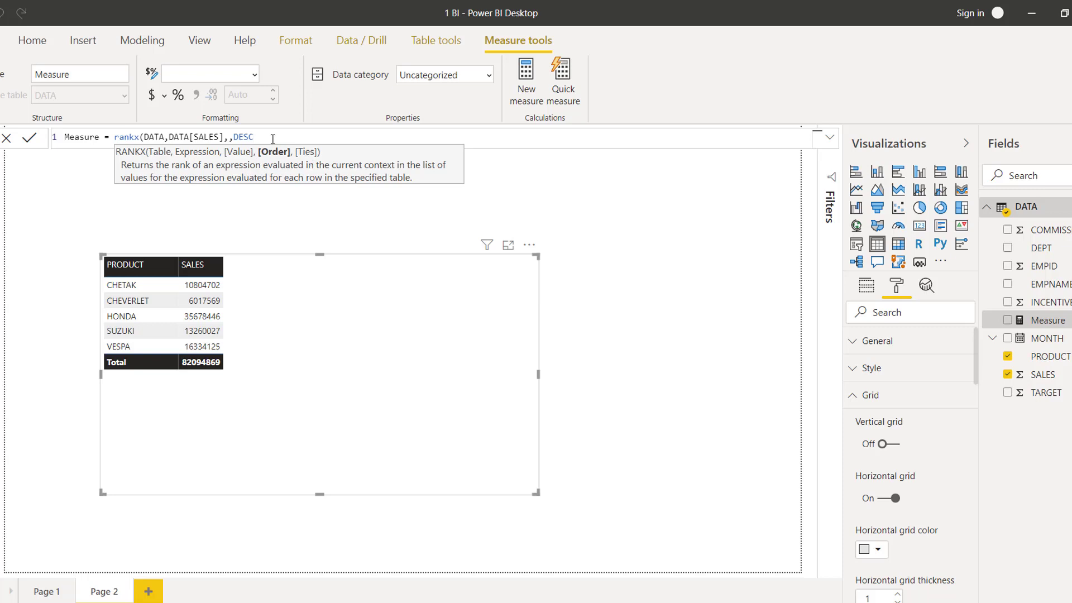
text())
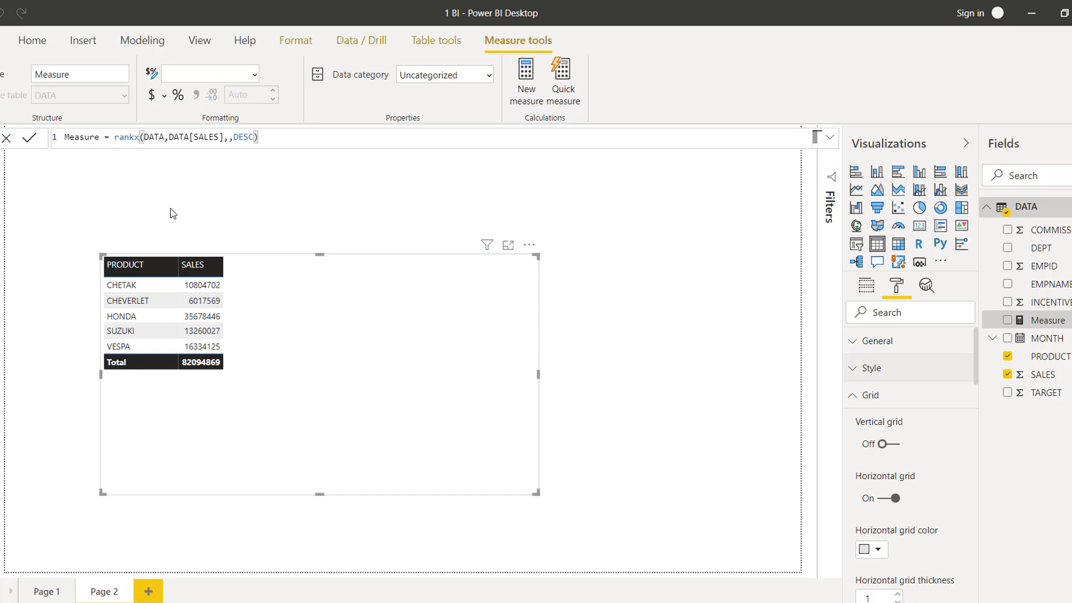
key(Return)
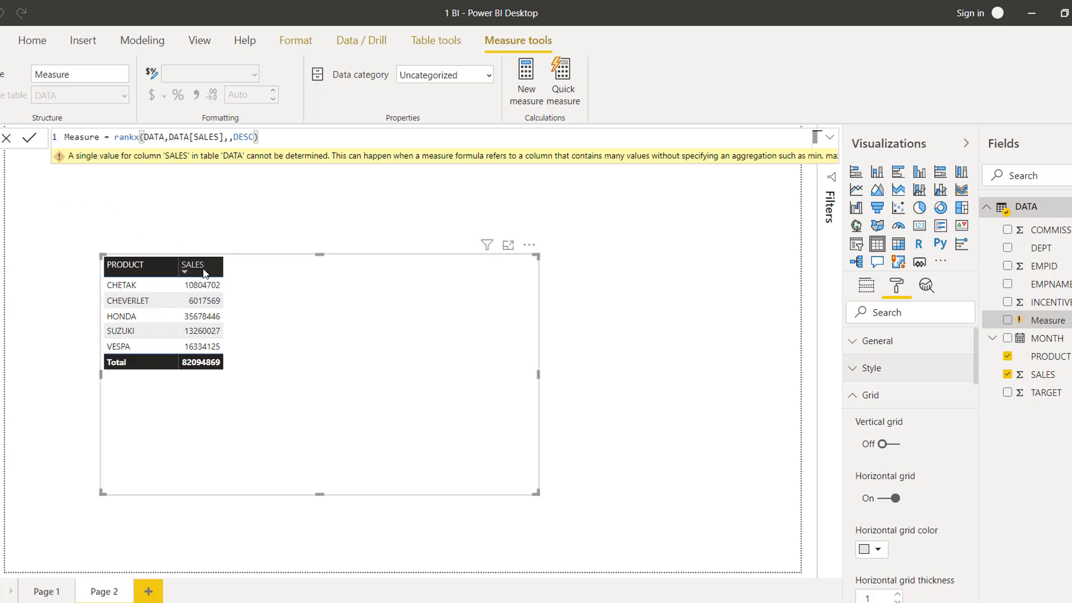
Create a second new measure in the DATA table.
click(243, 137)
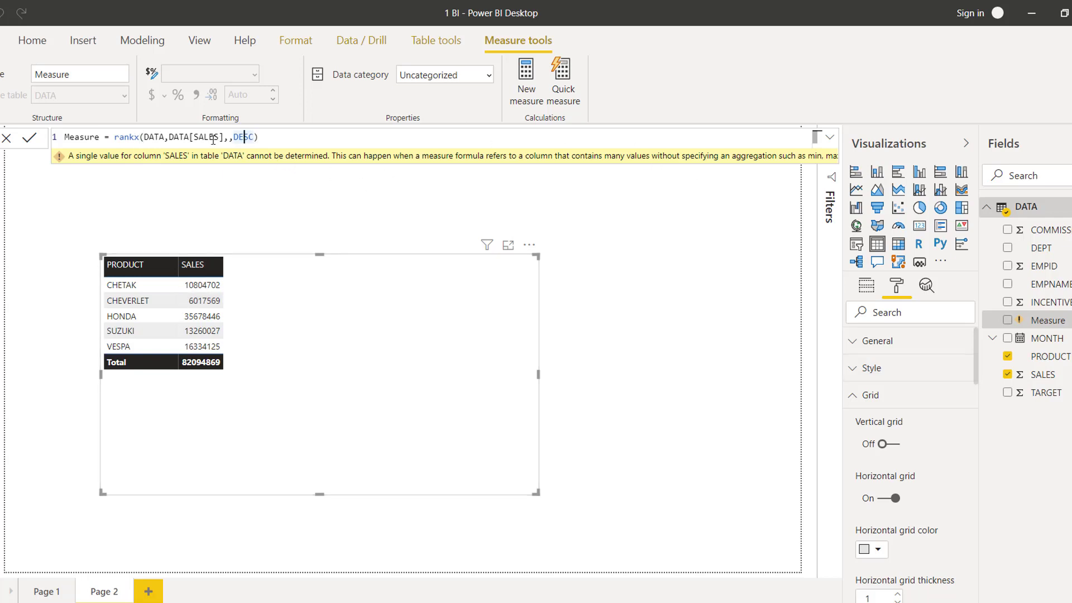
click(212, 137)
click(172, 138)
key(BackSpace)
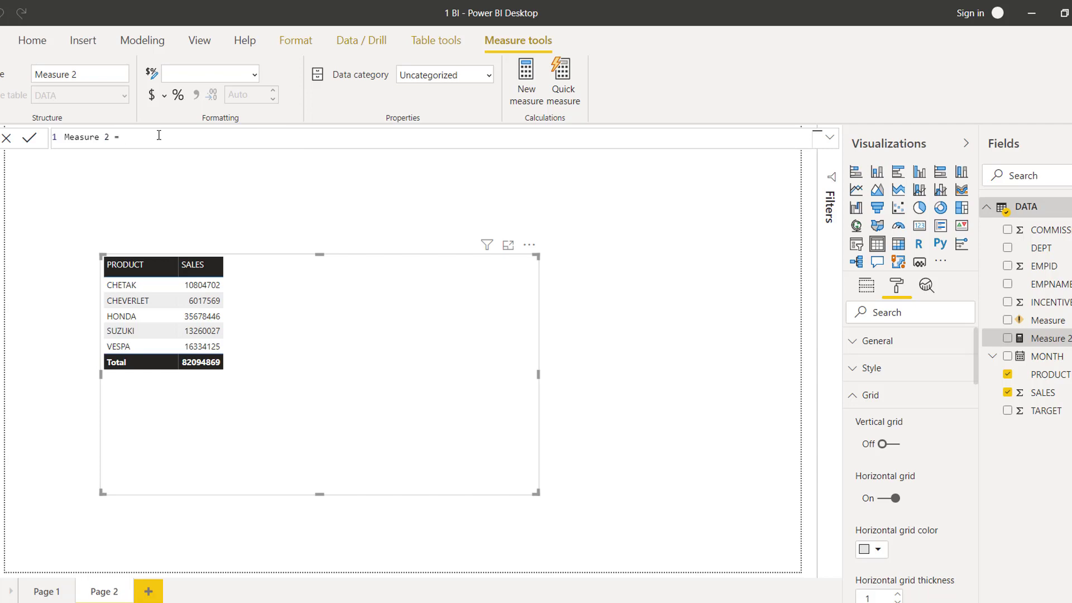
text(ank)
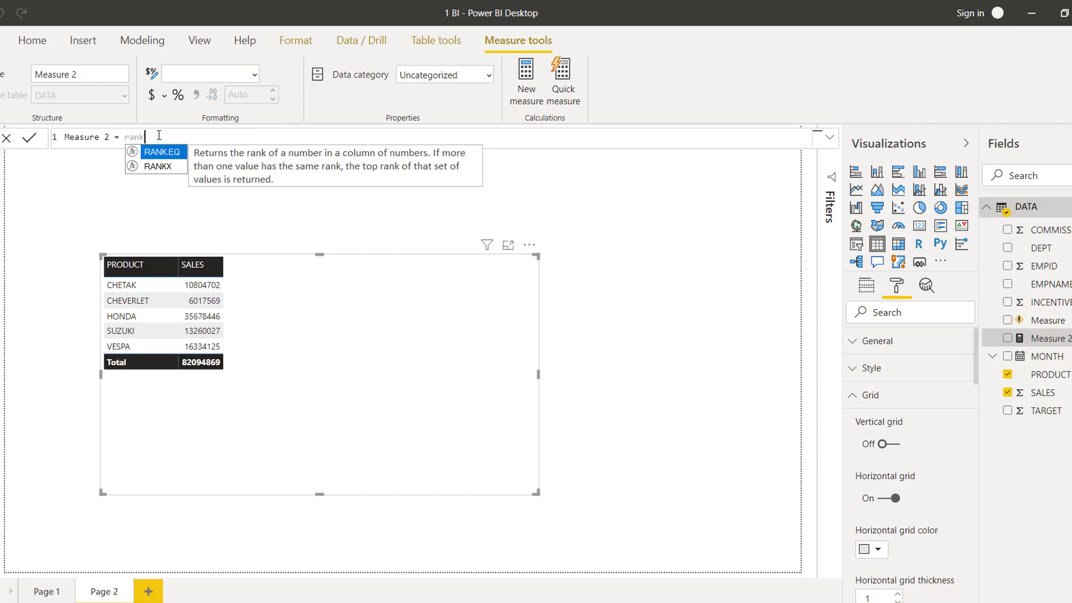
key(BackSpace)
key(BackSpace)
key(BackSpace)
key(BackSpace)
Define the second measure as the SUM of DATA[SALES] and commit the formula.
text(su)
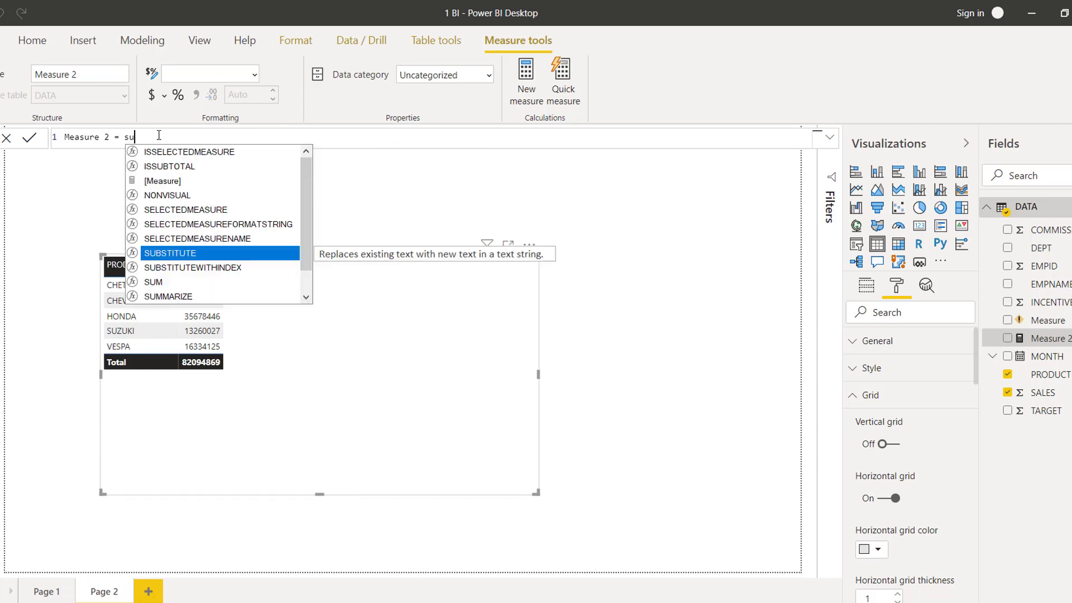
text(m()
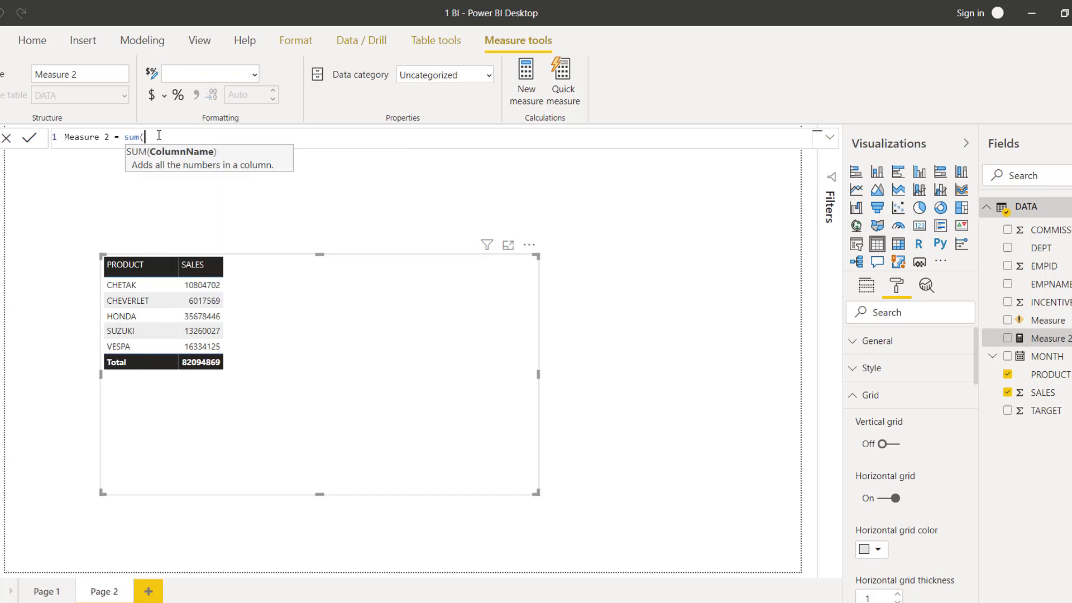
text(sales)
key(Tab)
text())
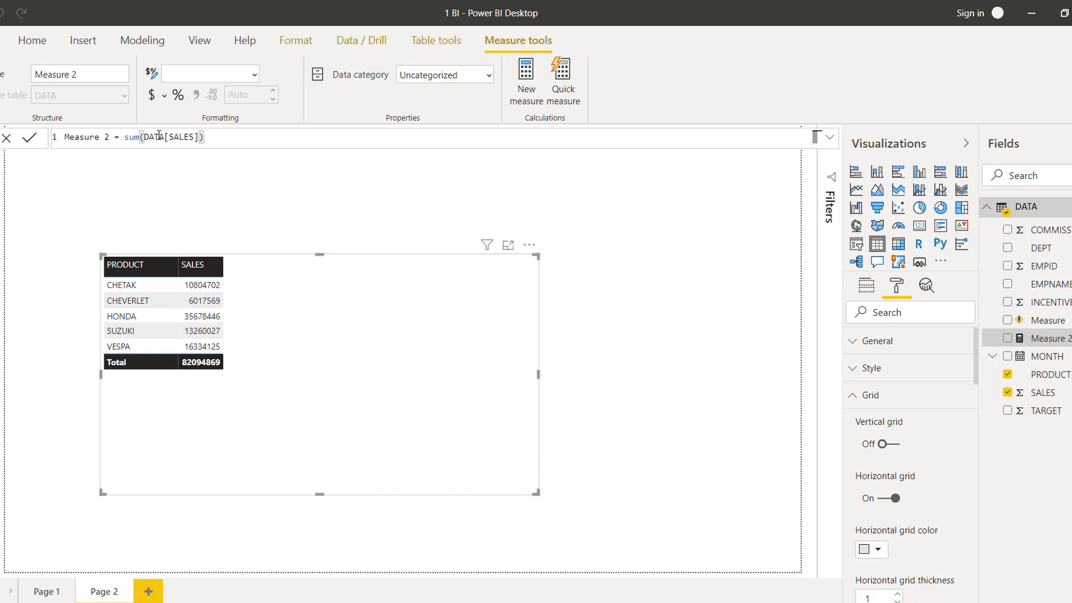
key(Return)
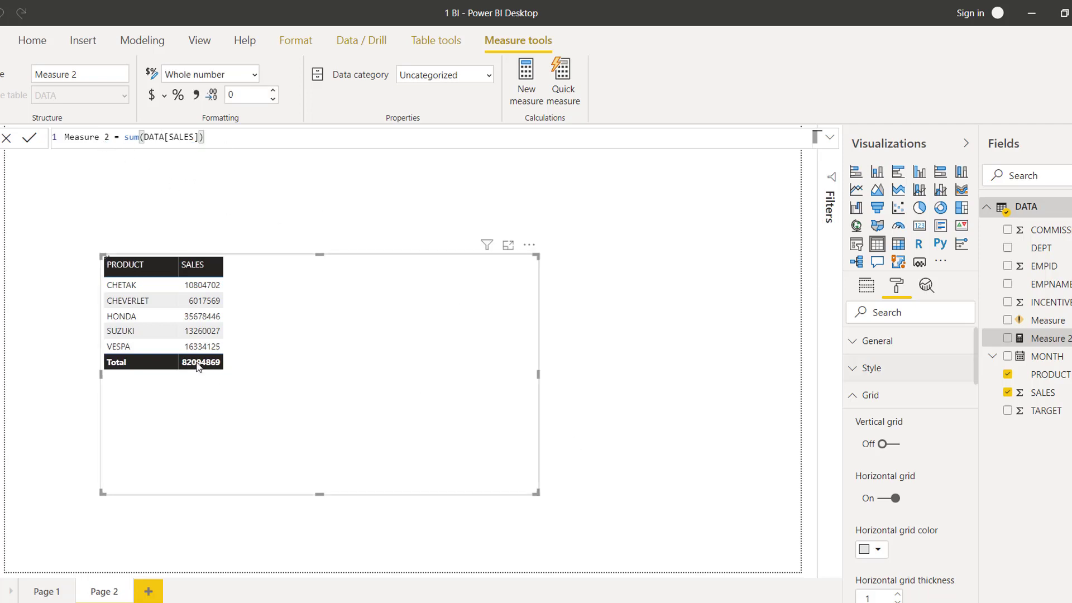
Replace DATA[SALES] with [Measure 2] as the expression argument of the RANKX measure and commit the formula.
click(1044, 323)
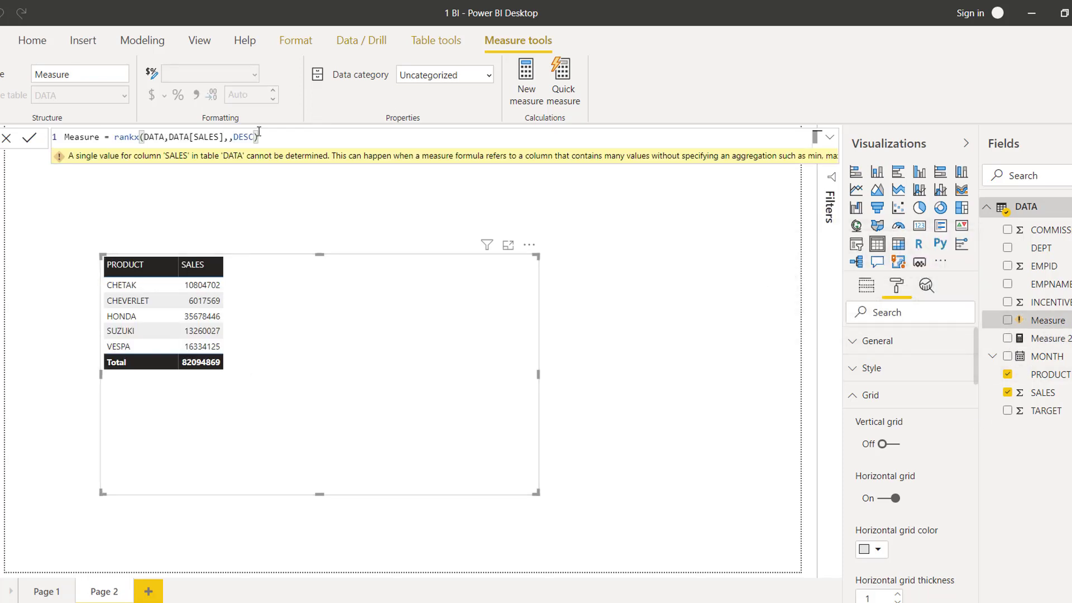
click(224, 137)
key(BackSpace)
key(BackSpace)
key(BackSpace)
key(BackSpace)
key(BackSpace)
key(BackSpace)
key(BackSpace)
key(BackSpace)
key(BackSpace)
key(BackSpace)
key(BackSpace)
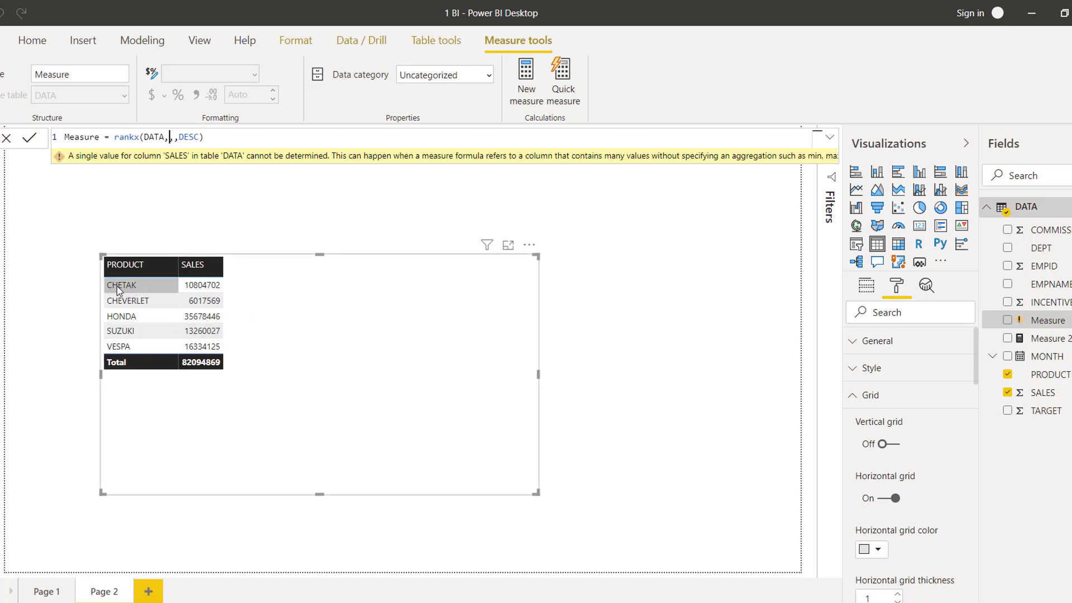
drag(116, 286, 169, 307)
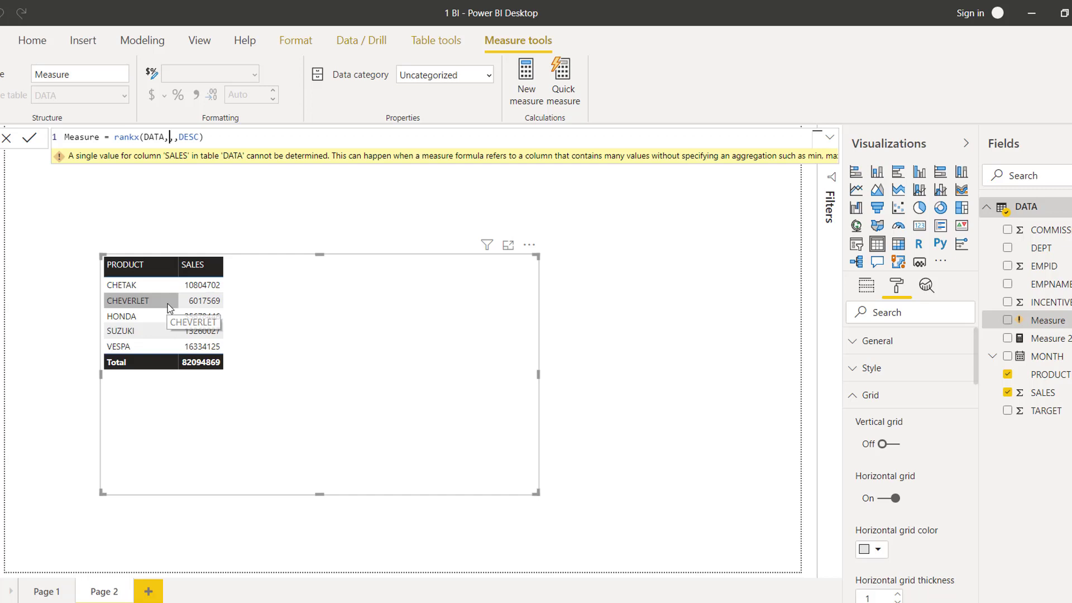
text(mes)
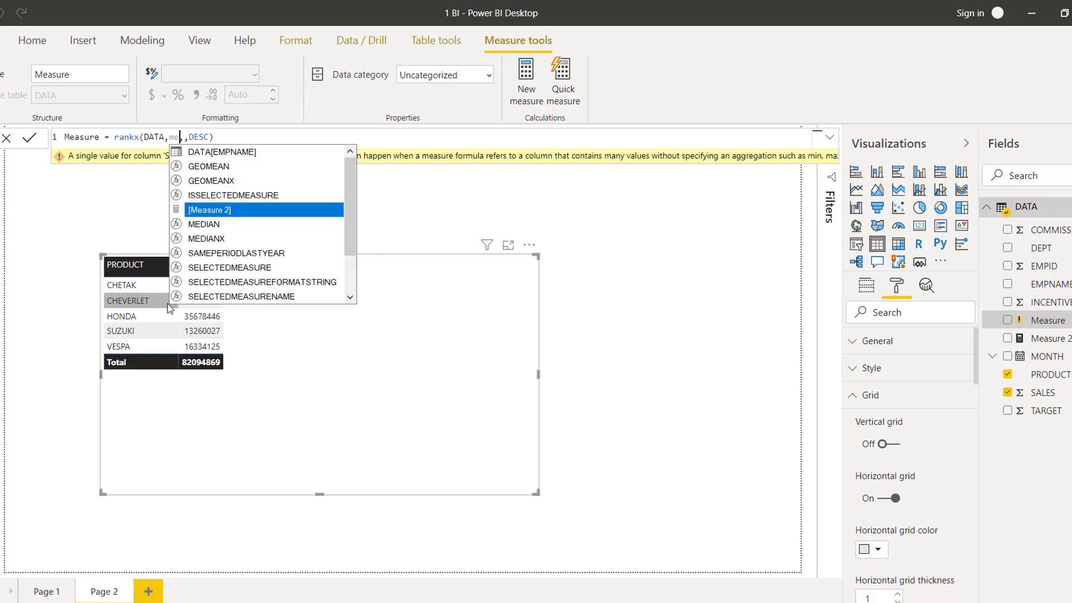
key(BackSpace)
text(a)
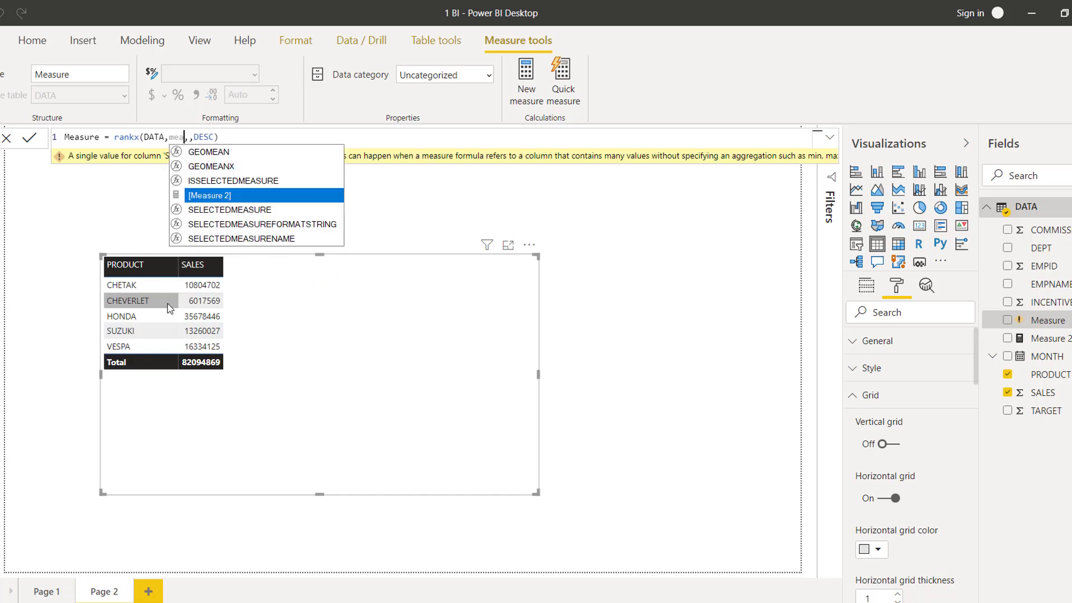
key(Tab)
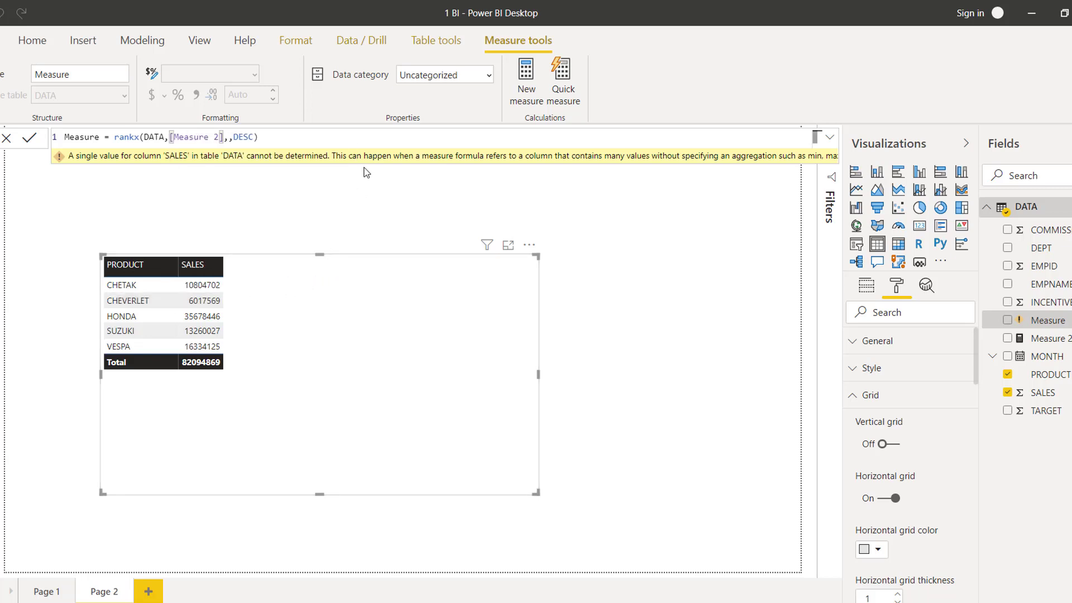
key(Return)
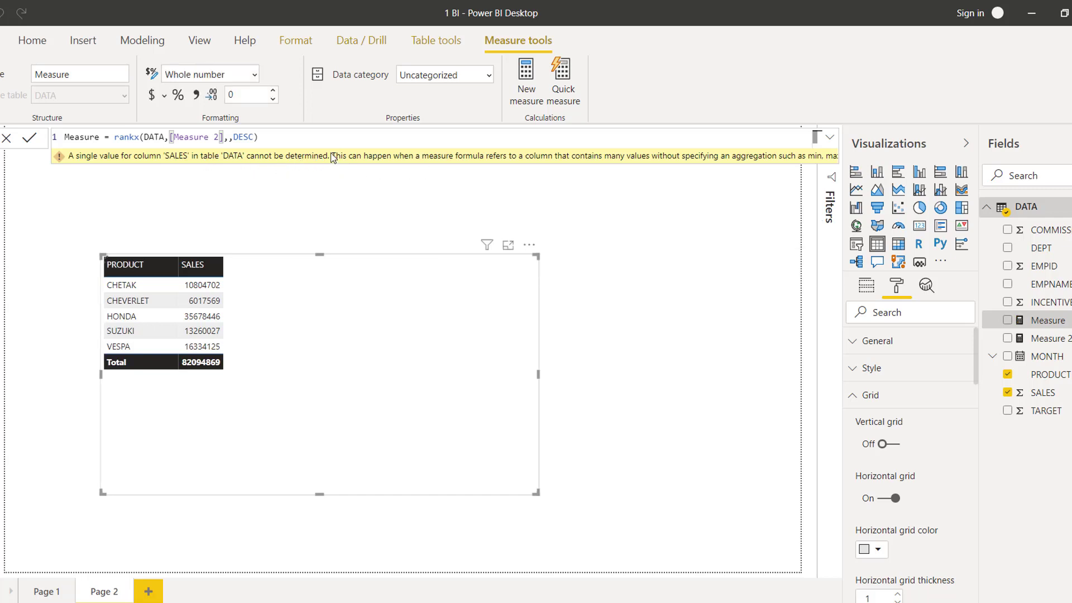
key(End)
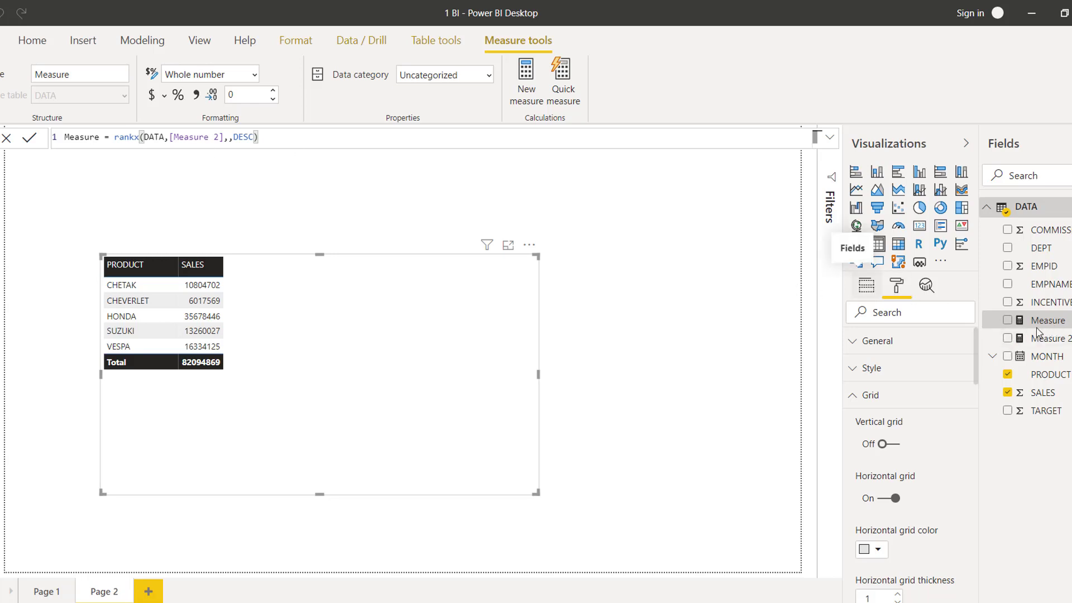
Add the RANKX measure to the table visual's values below SALES.
click(1055, 327)
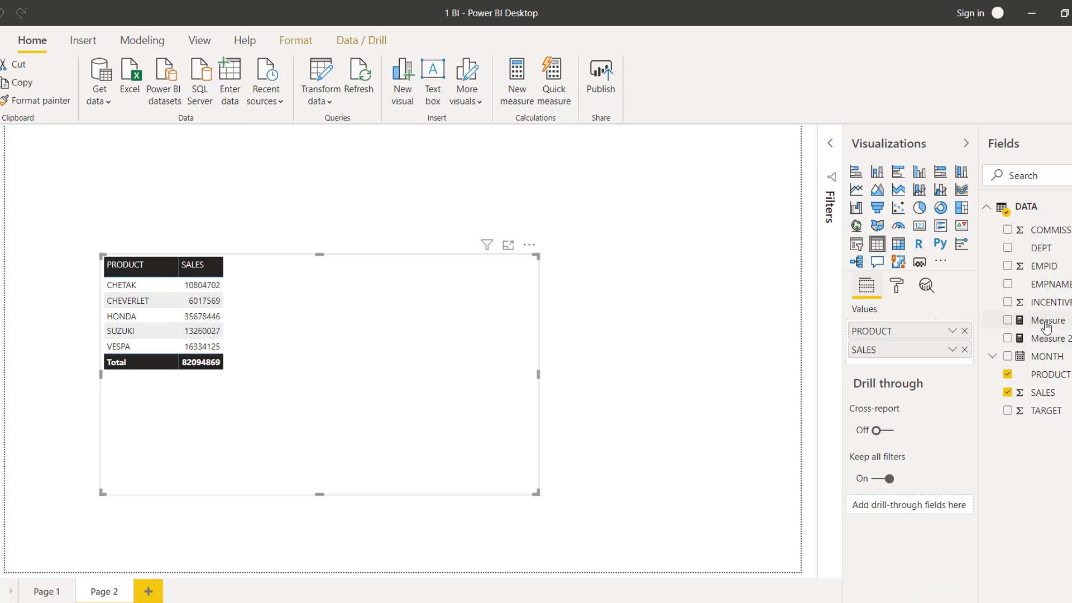
drag(1048, 323, 909, 367)
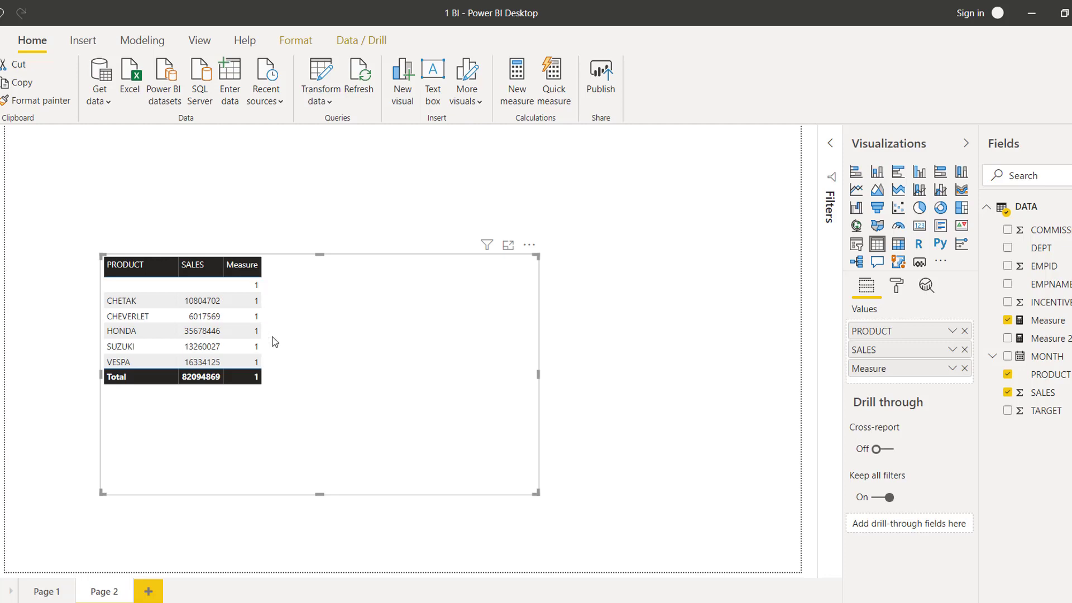
Insert ALL(DATA[PRODUCT]) with a comma before DATA in the RANKX measure's formula and commit it.
click(1046, 329)
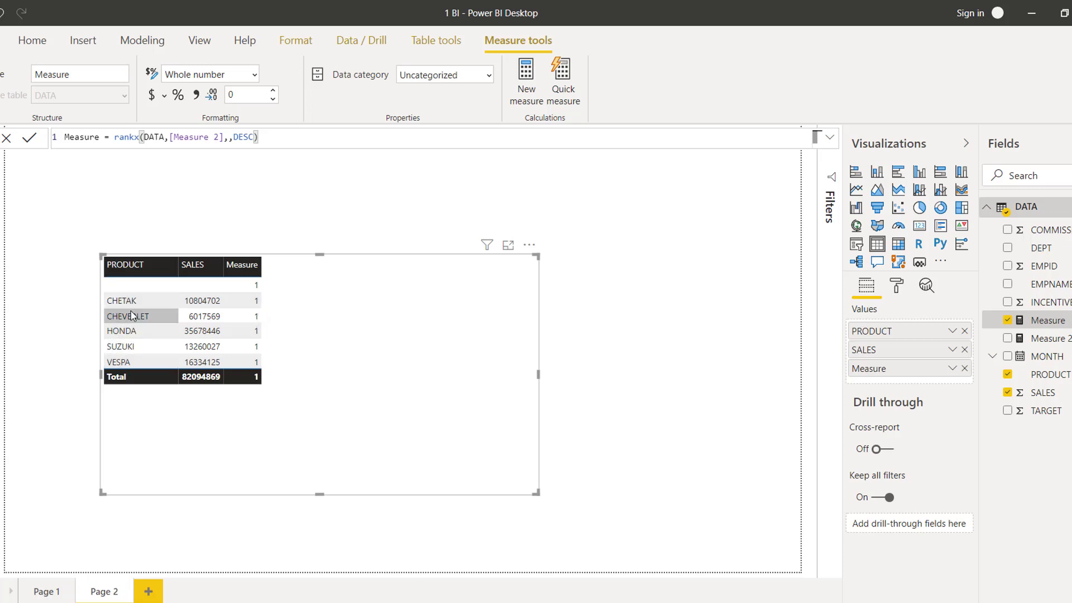
double_click(145, 136)
text(ALL()
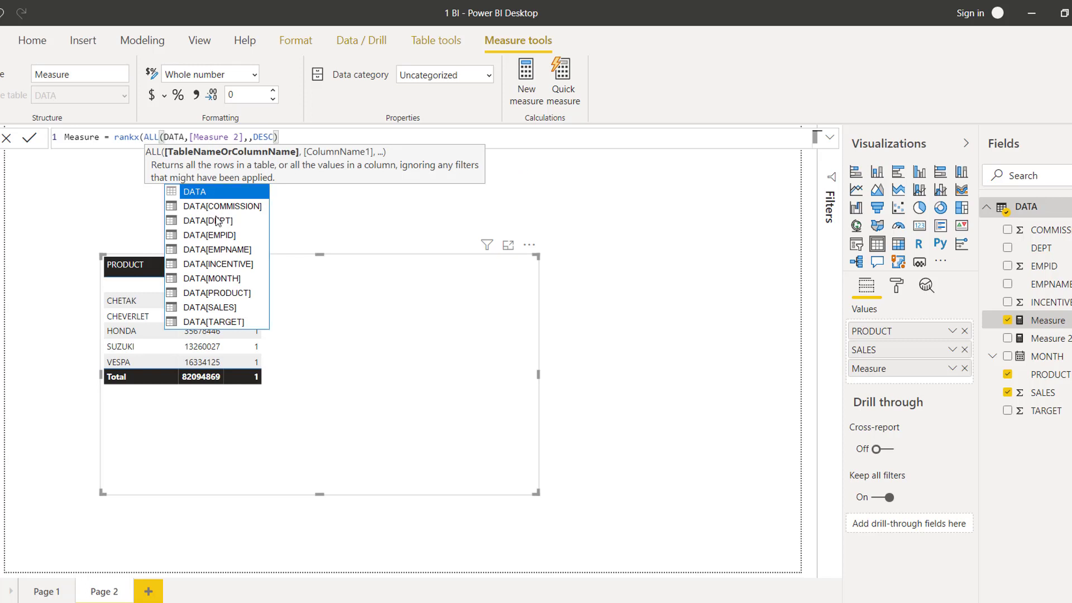
key(Down)
key(Down)
key(Down)
key(Down)
key(Down)
key(Down)
key(Down)
key(Tab)
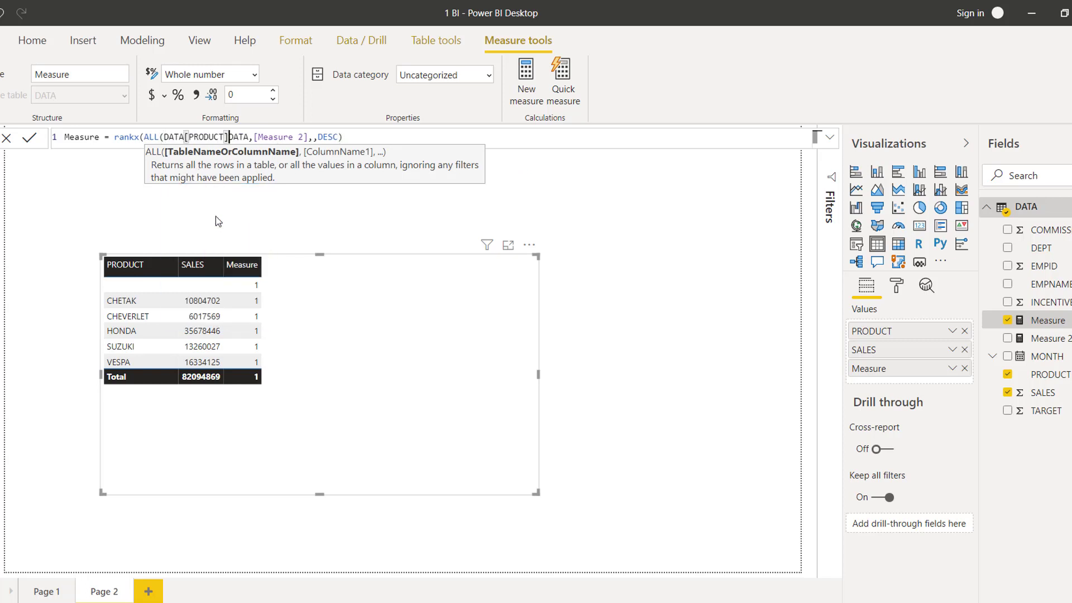
text())
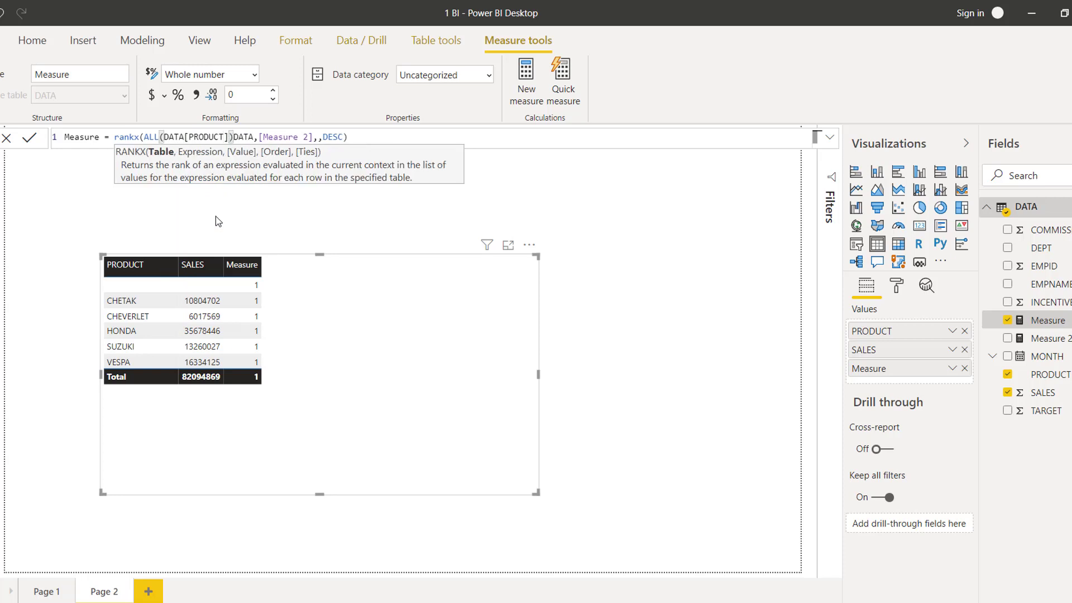
text(,)
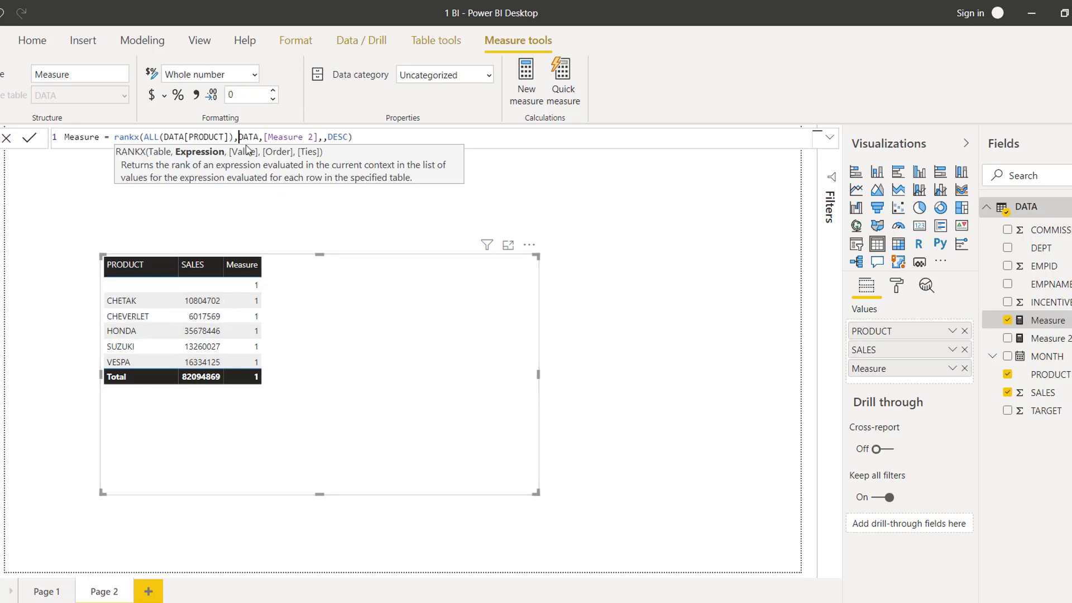
click(279, 137)
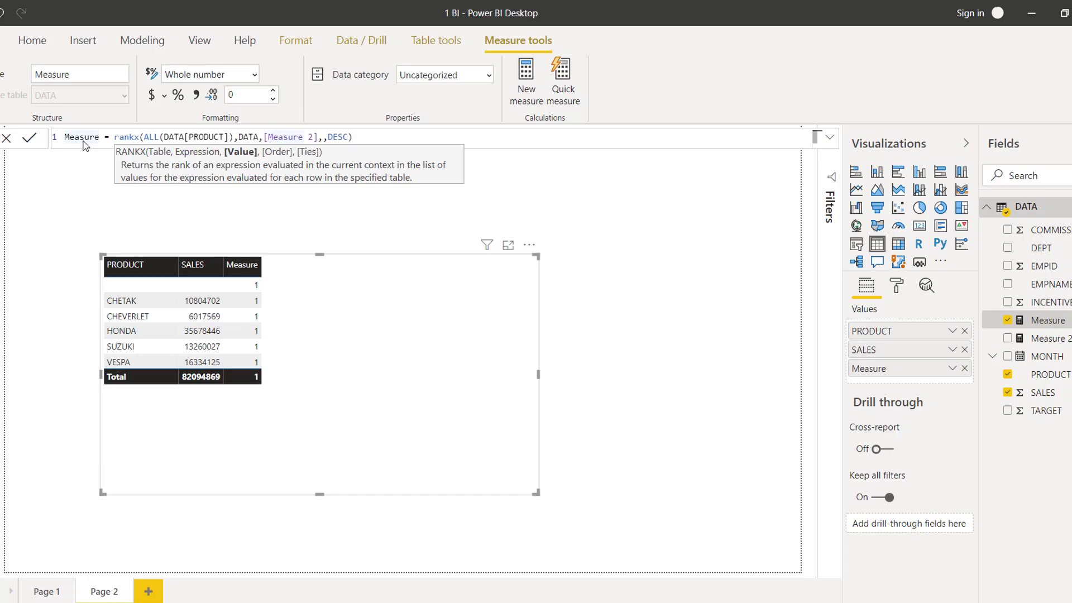
key(Return)
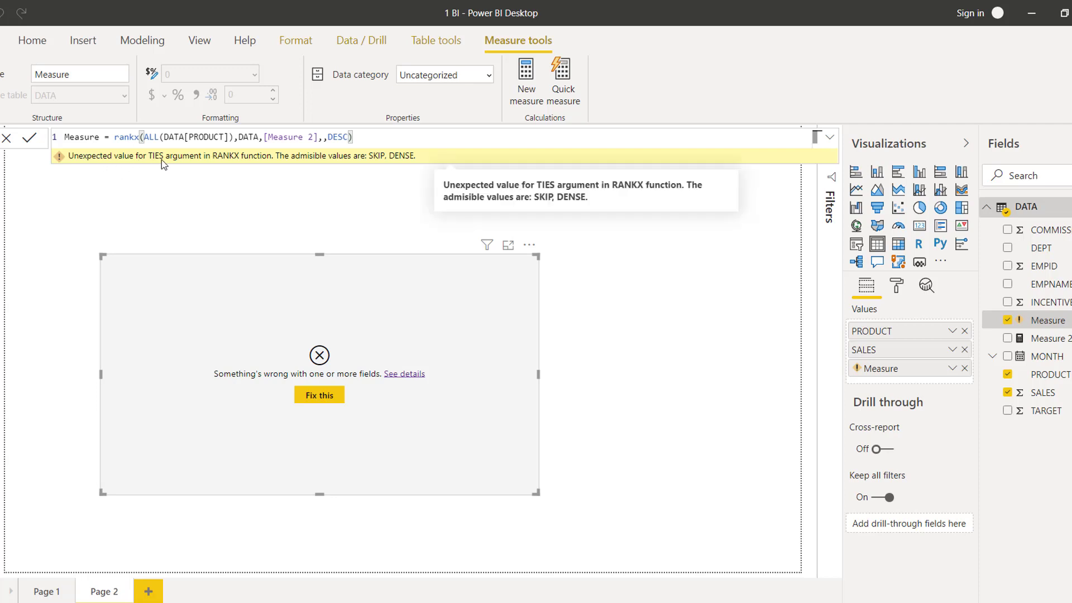
Remove the extra DATA argument between ALL(DATA[PRODUCT]) and [Measure 2] in the RANKX formula.
click(235, 137)
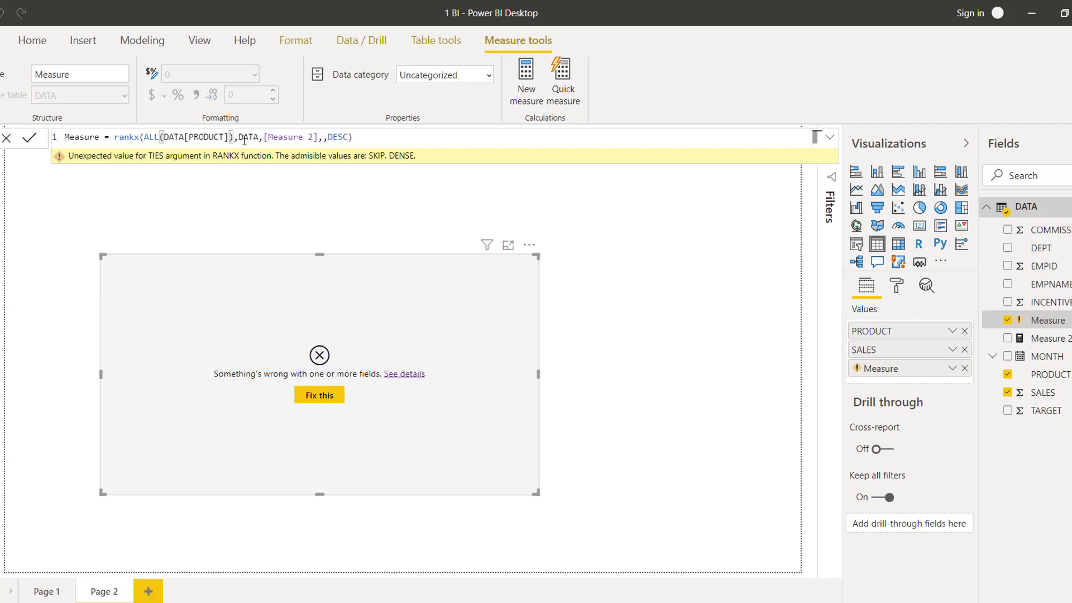
key(Right)
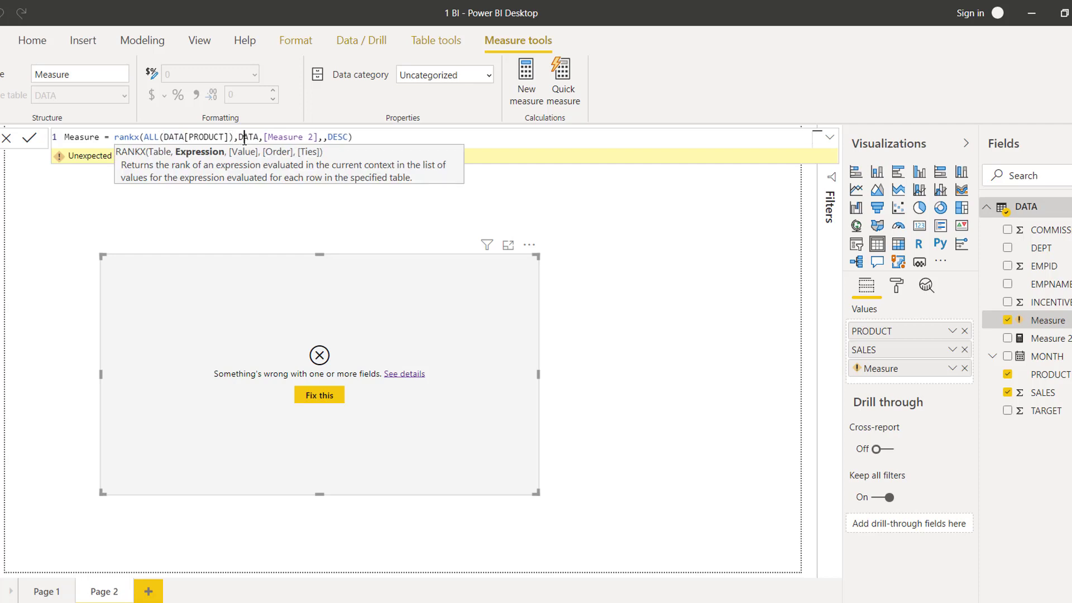
key(Right)
key(Right)
key(Right)
key(BackSpace)
key(BackSpace)
key(BackSpace)
key(BackSpace)
key(BackSpace)
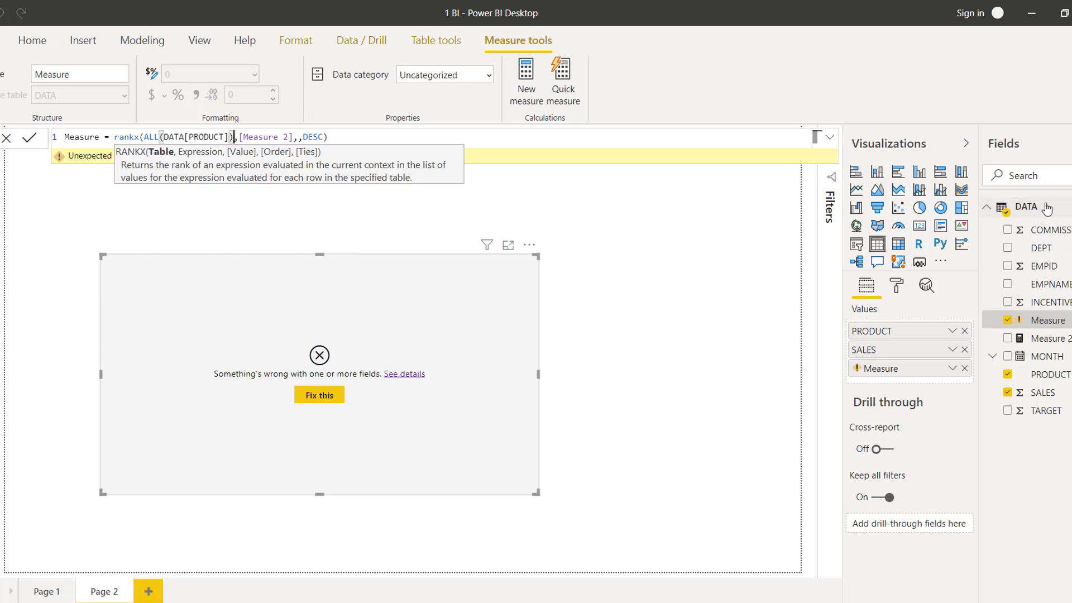
Review the RANKX formula's table, expression and order arguments and commit the measure with ALL(DATA[PRODUCT]), [Measure 2] and DESC.
mouse_move(1046, 216)
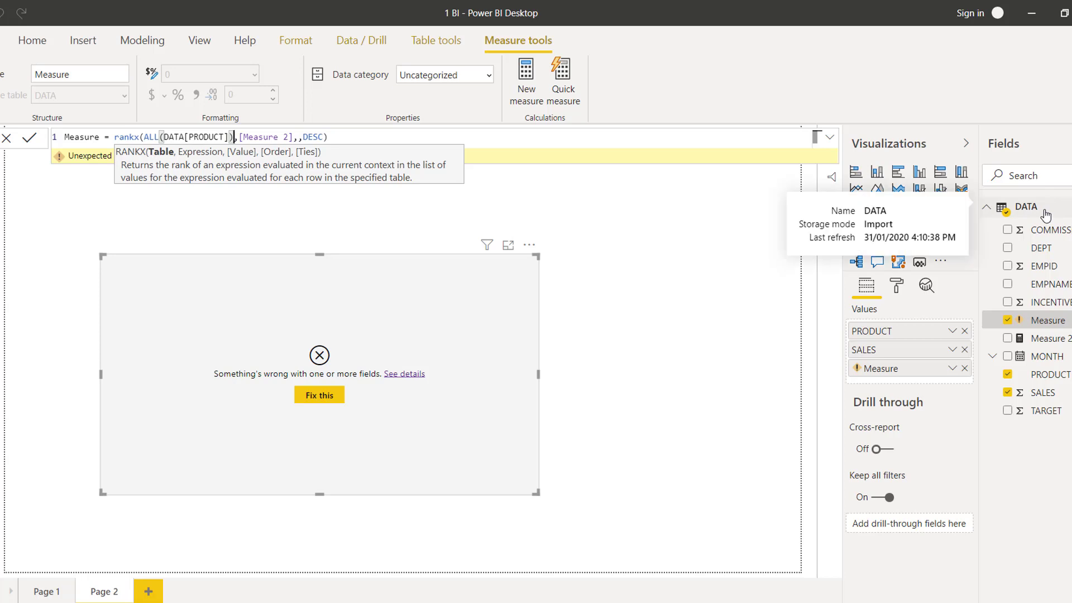
click(259, 138)
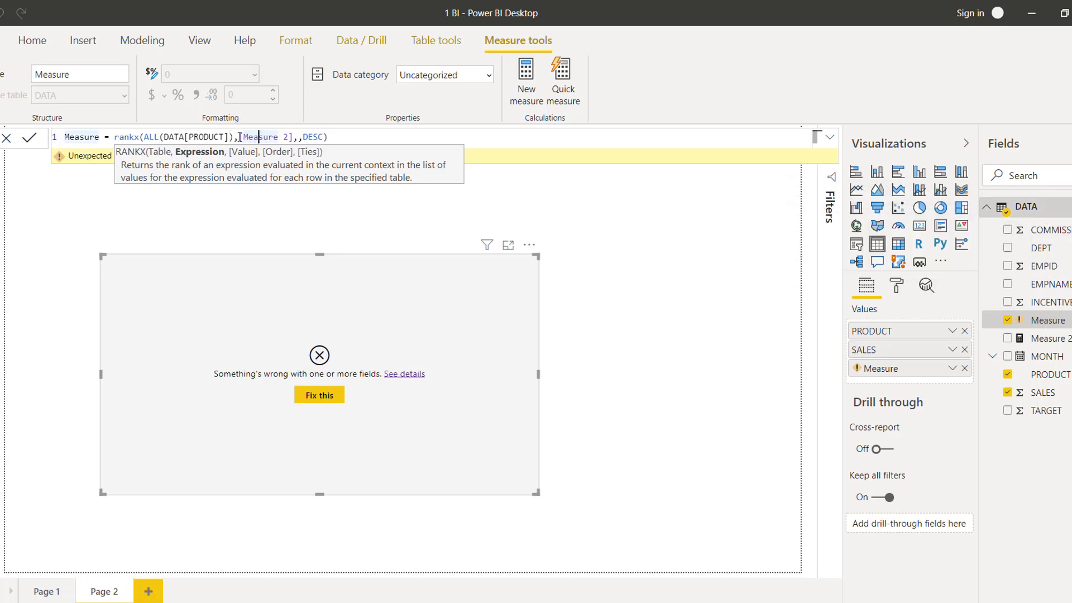
click(299, 138)
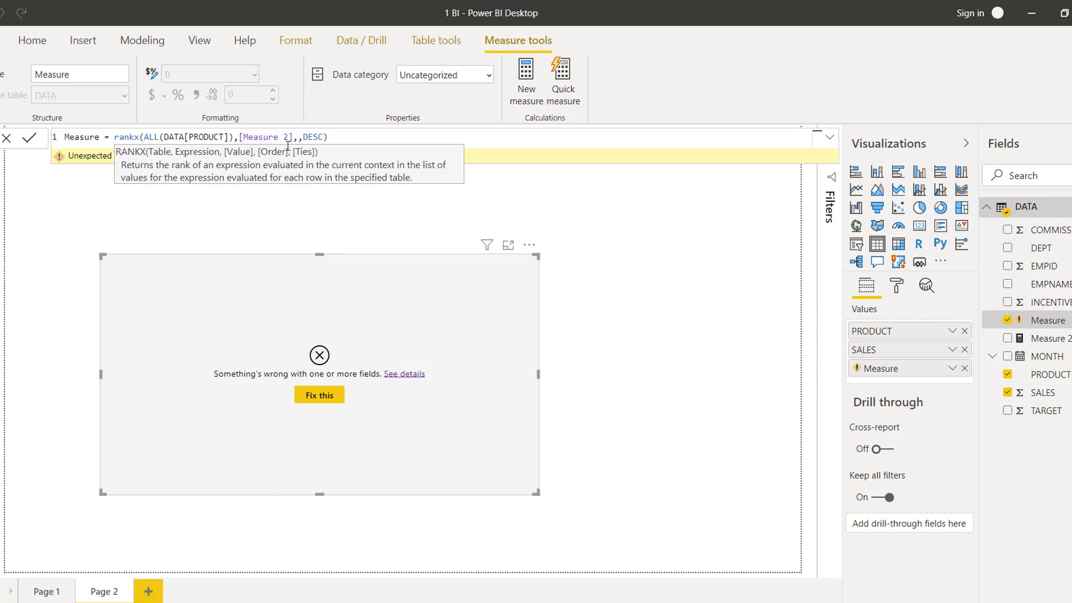
text(,)
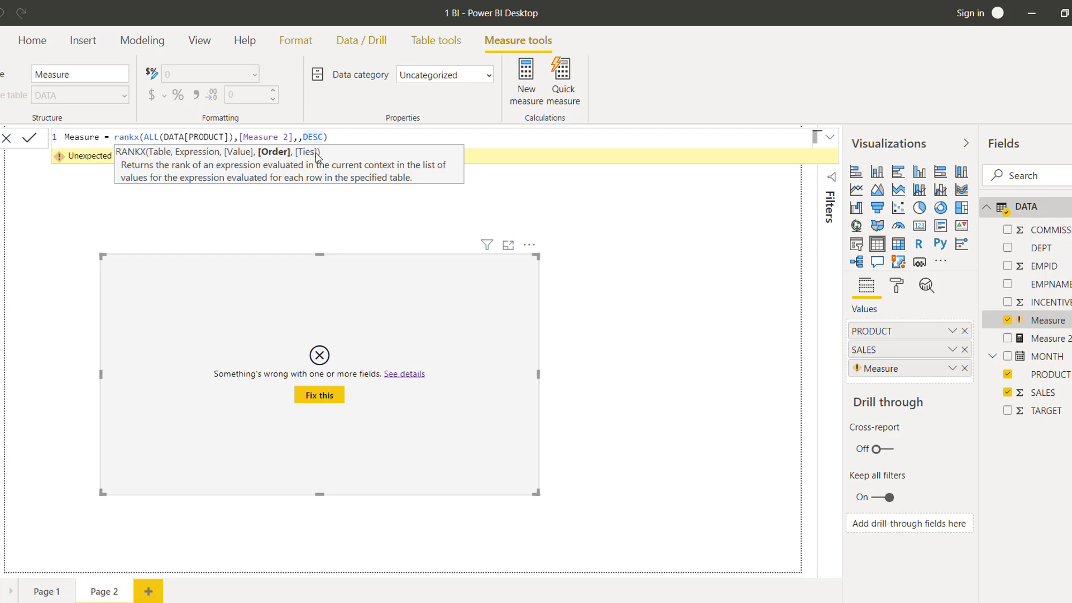
click(368, 137)
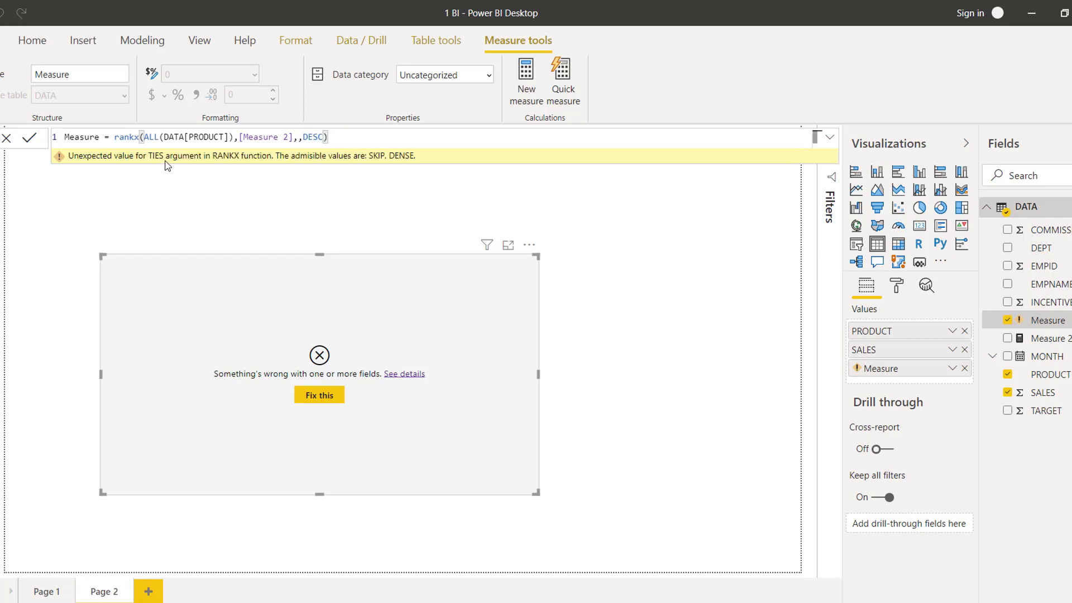
key(Return)
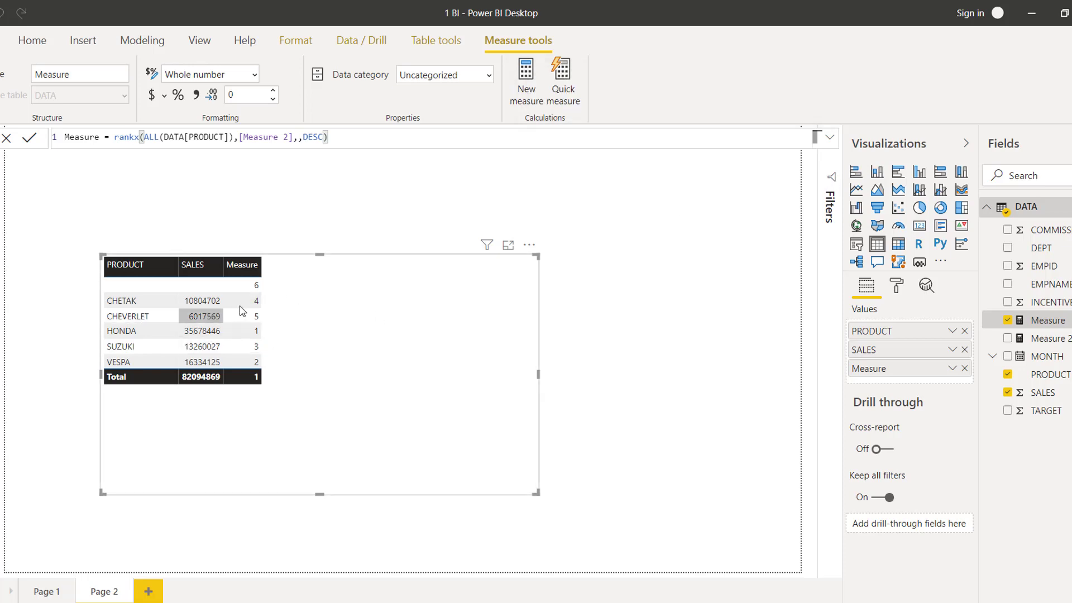
Sort the table visual by the Measure rank column in ascending order.
click(243, 266)
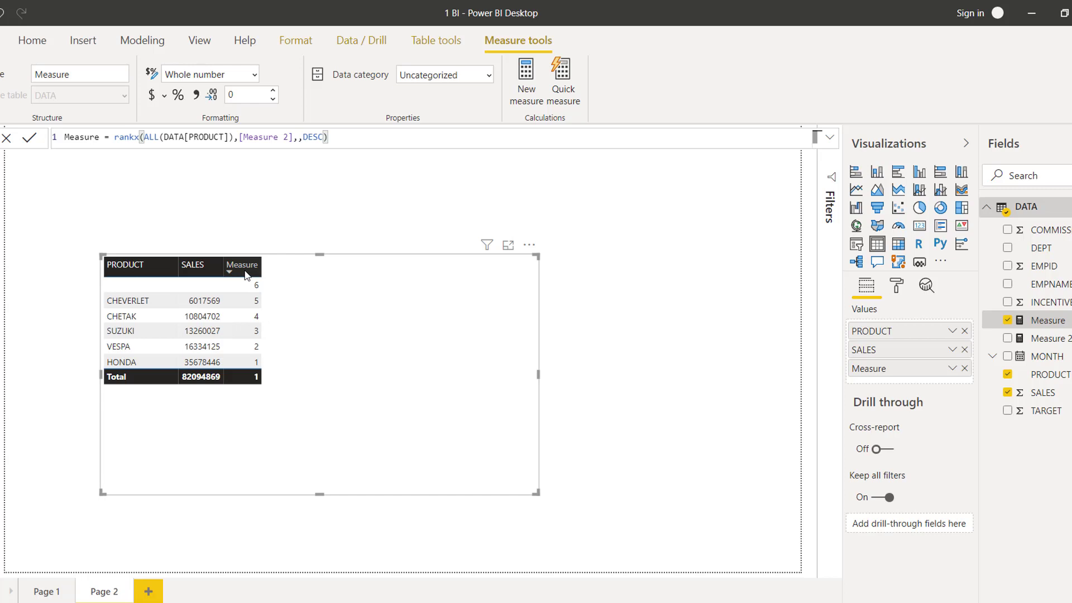
click(245, 274)
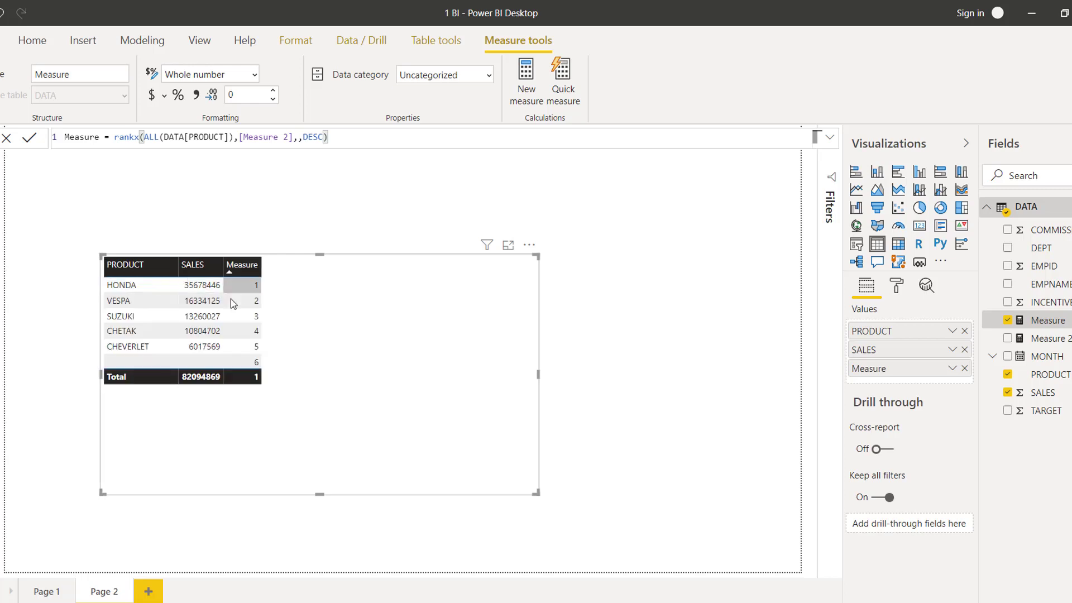
Filter the table visual by PRODUCT with basic filtering, selecting all values except (Blank).
click(829, 140)
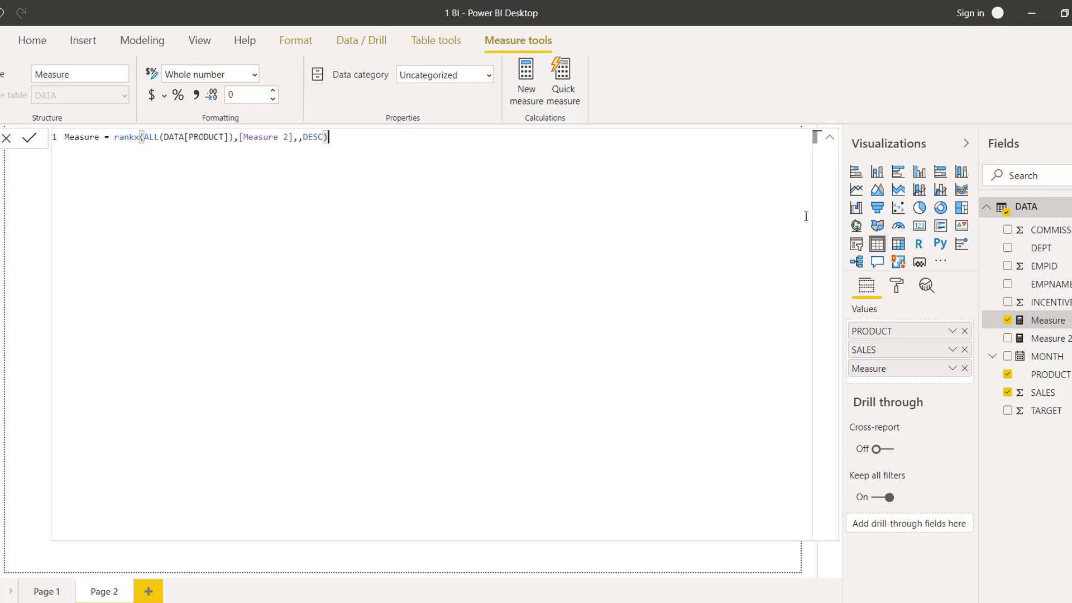
click(829, 139)
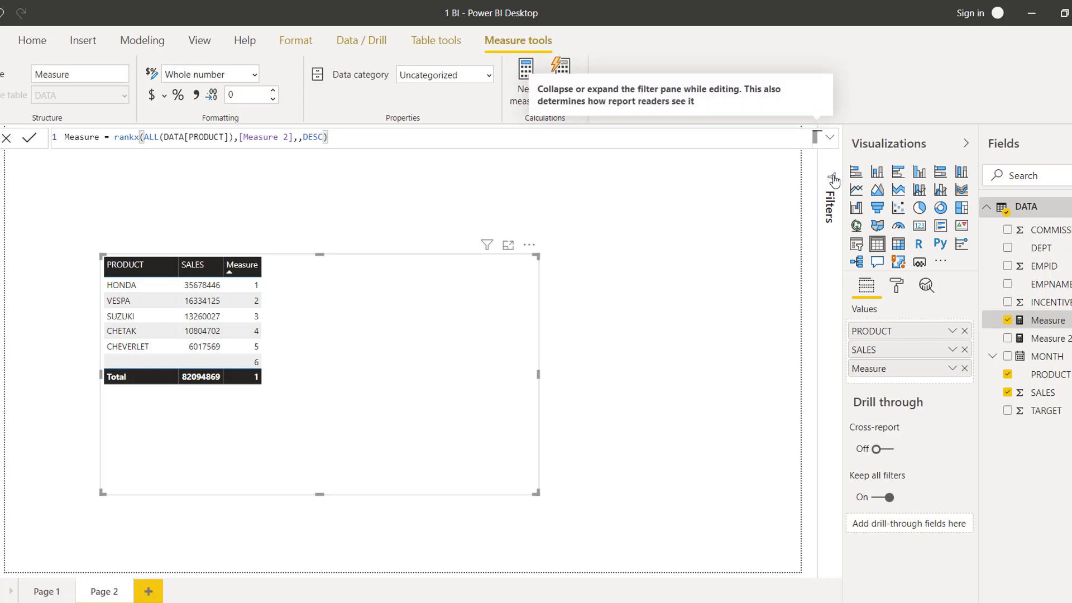
click(832, 178)
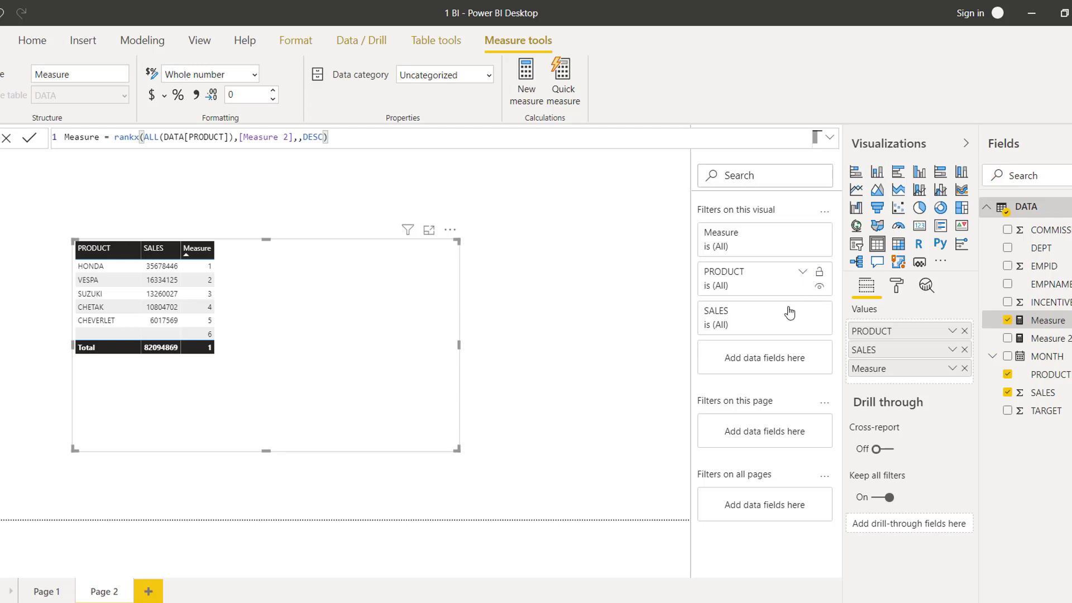
click(802, 272)
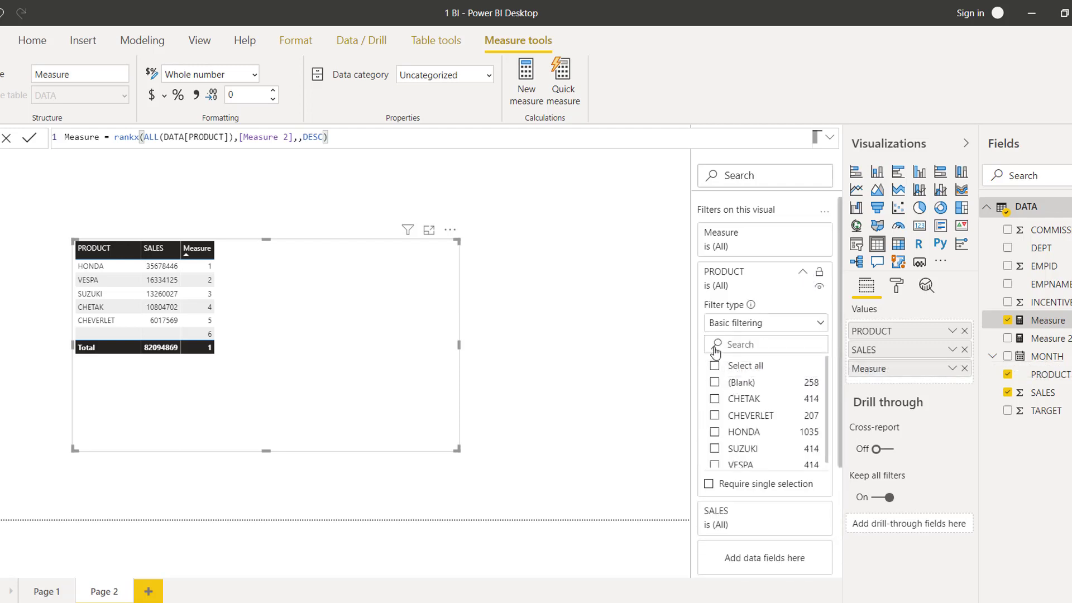
click(714, 366)
click(714, 383)
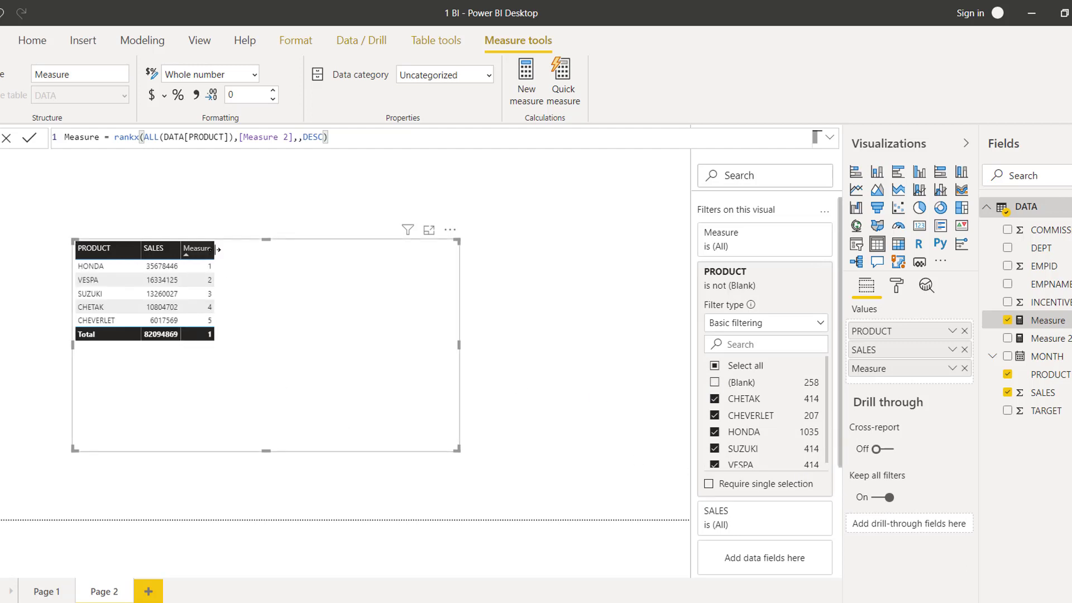
Widen the Measure and SALES columns of the table visual and sort it by Measure in descending order.
drag(217, 249, 244, 249)
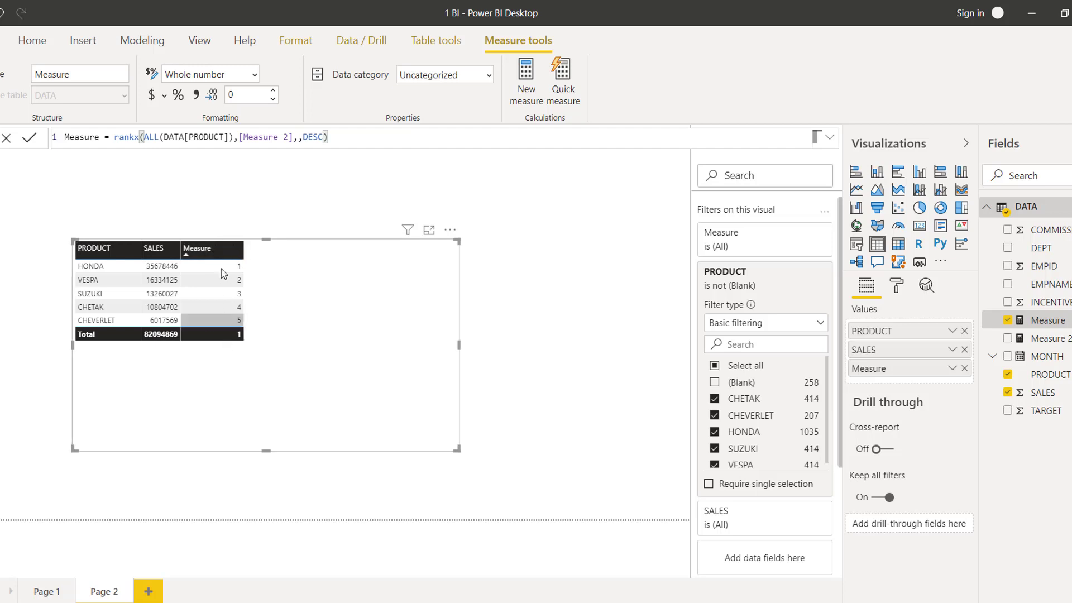
click(184, 251)
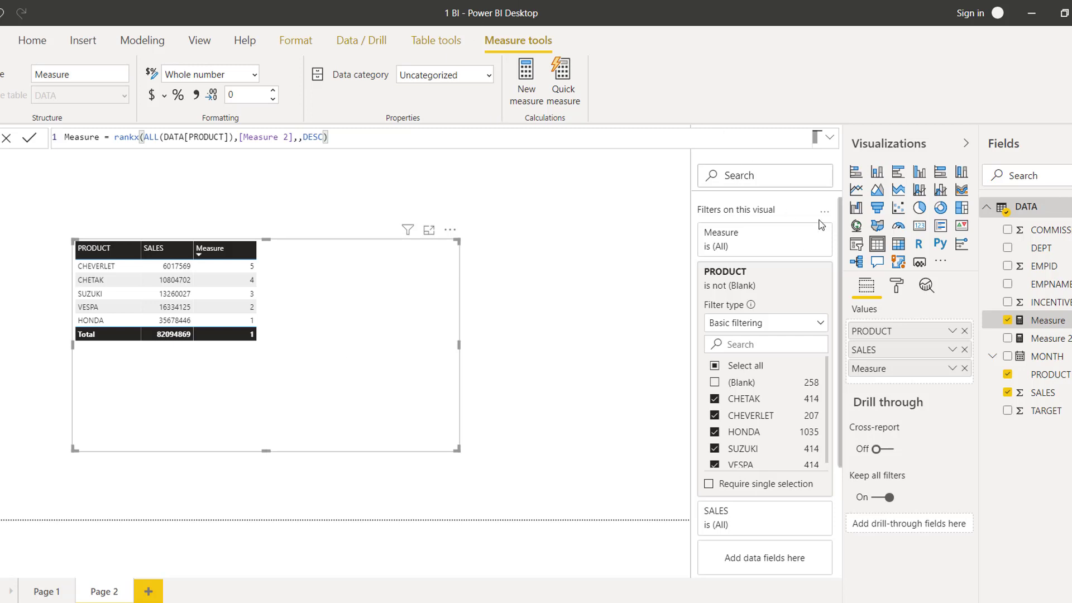
Collapse the Visualizations pane and shorten the table visual's frame to end just below the Total row.
click(966, 144)
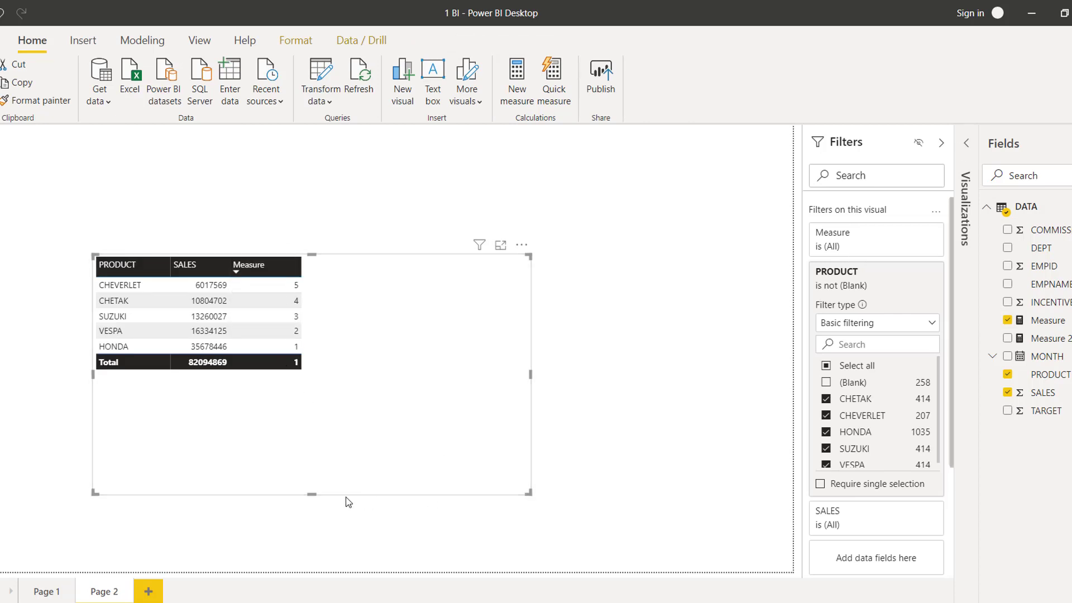
drag(313, 497, 306, 393)
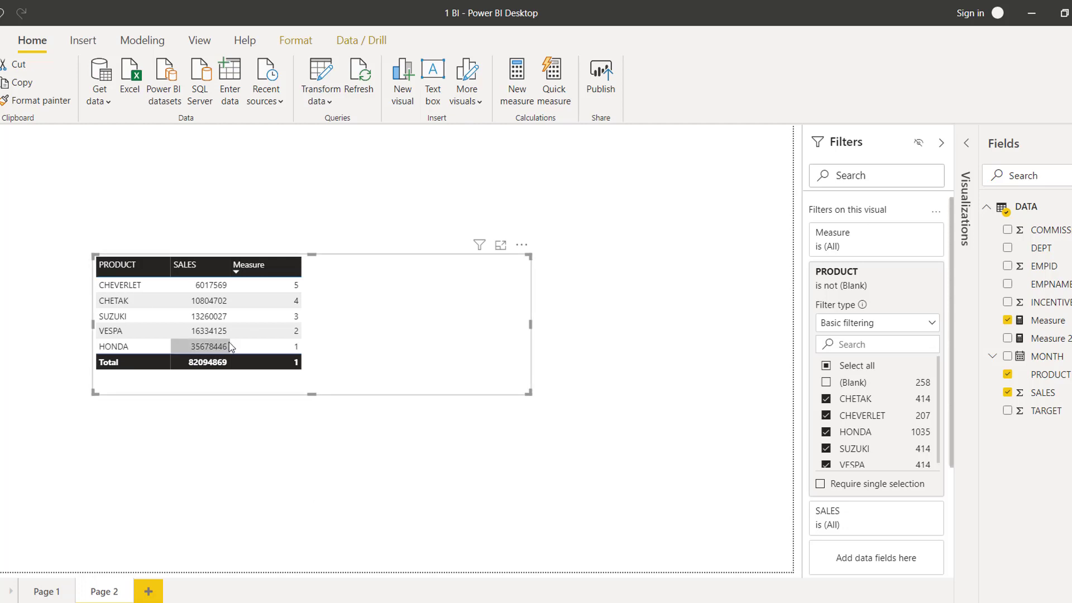
click(1041, 322)
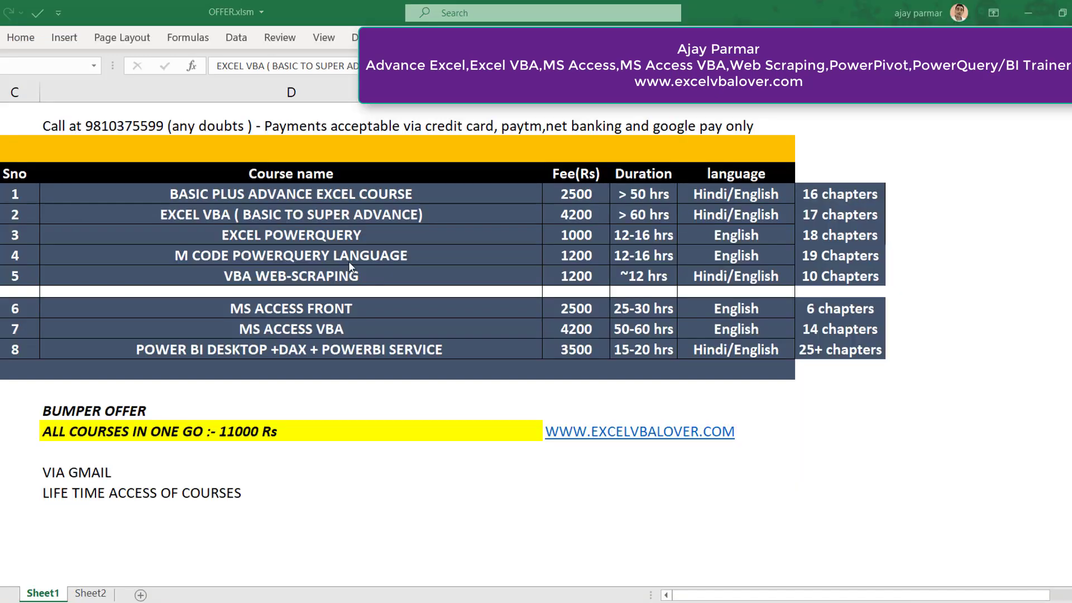
click(262, 209)
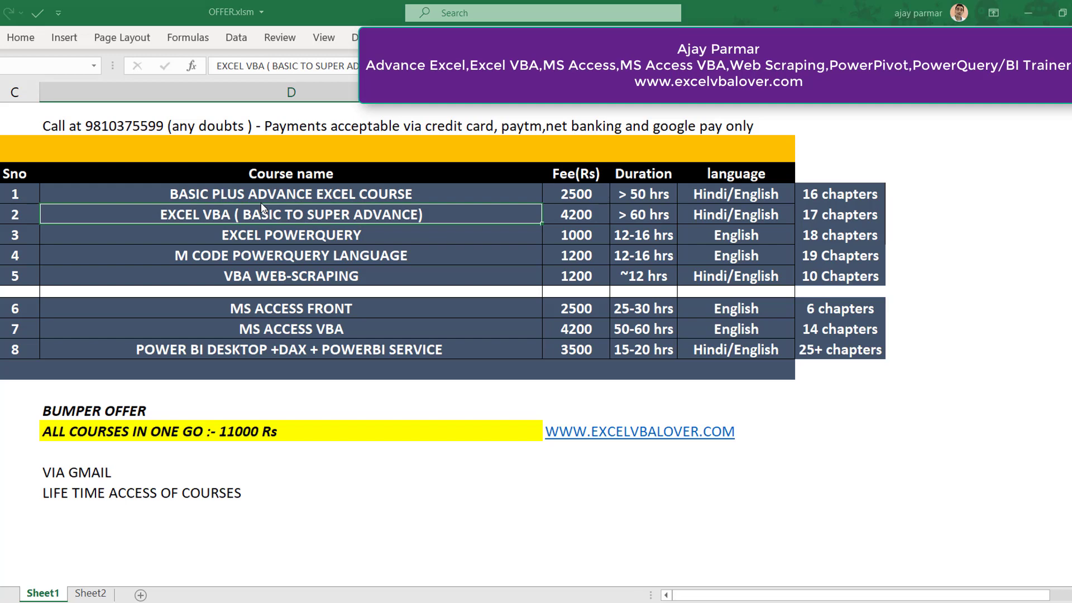